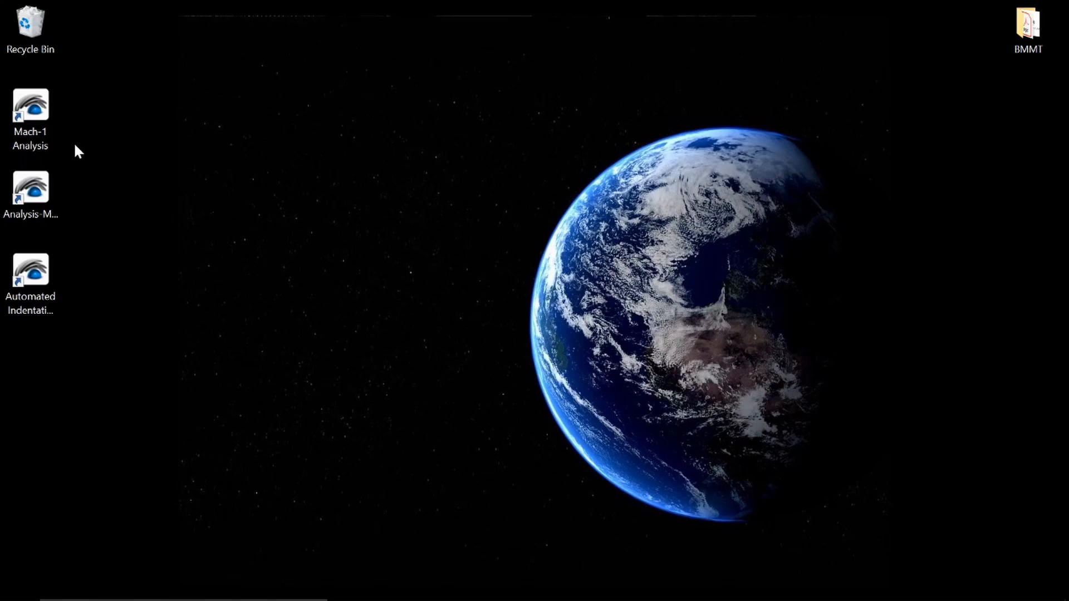
Launch Mach-1 Analysis and set the working directory to the Raw Data folder inside BMMT.
double_click(34, 114)
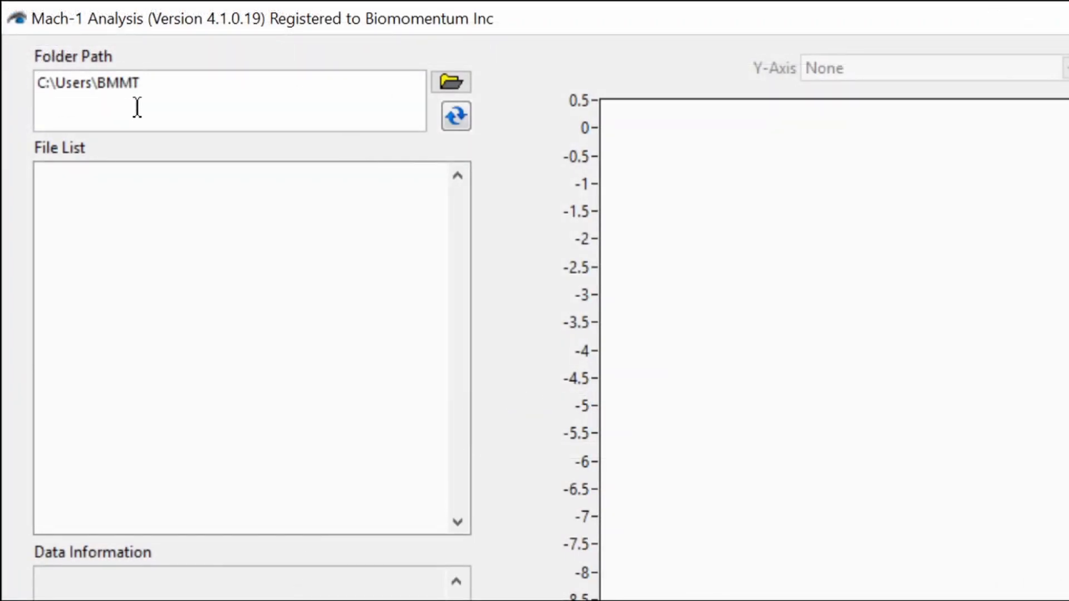
click(450, 85)
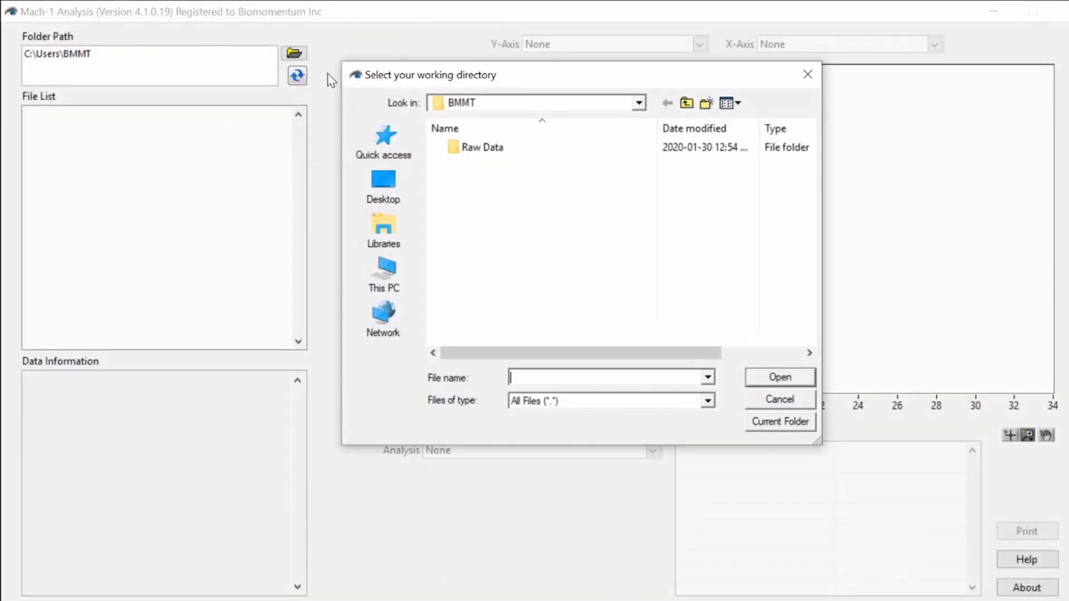
double_click(477, 149)
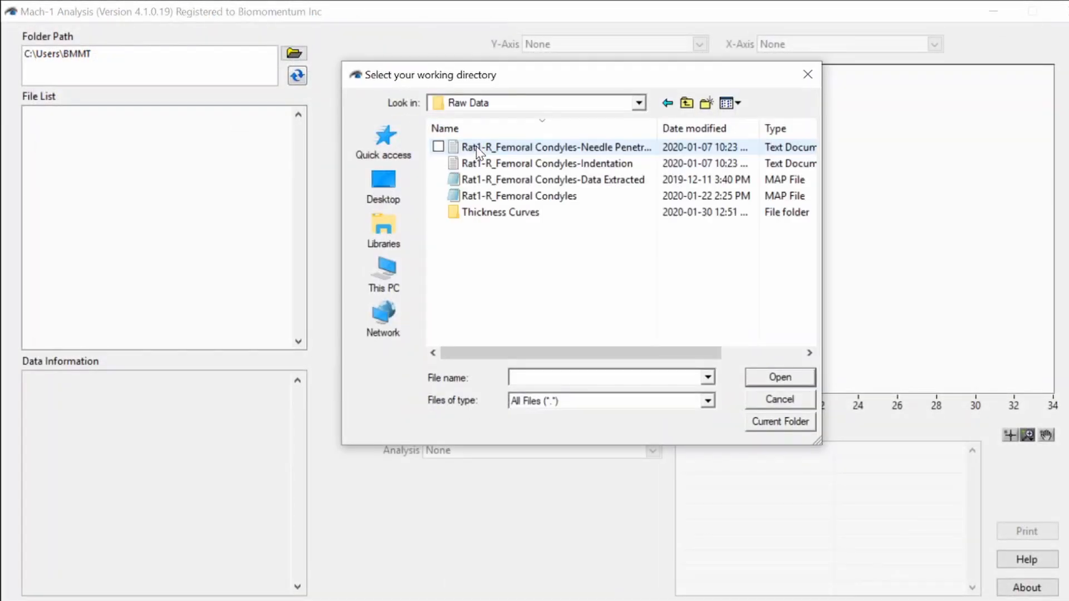
click(771, 422)
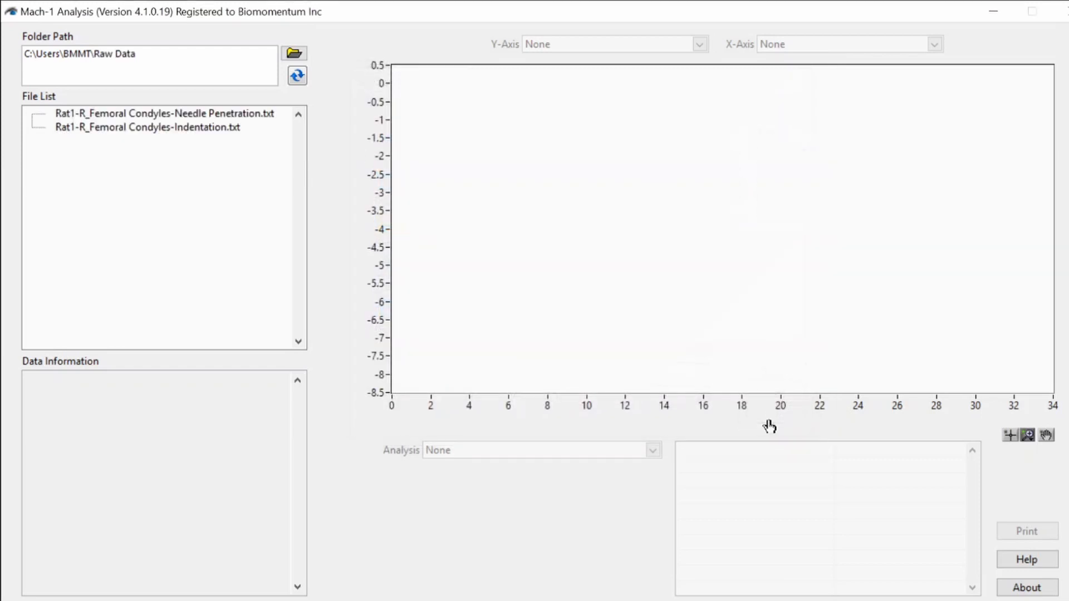
Expand the Rat1-R_Femoral Condyles Needle Penetration and Indentation files and look through their Find Contact and Normal Indentation entries.
double_click(185, 115)
scroll(162, 195, down, 4)
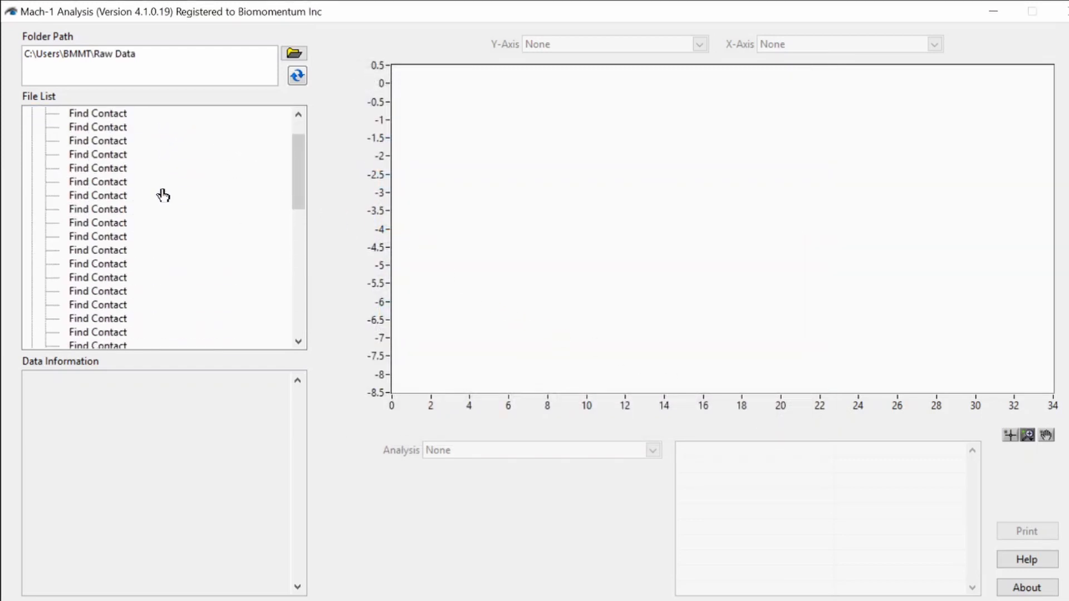
scroll(158, 205, down, 5)
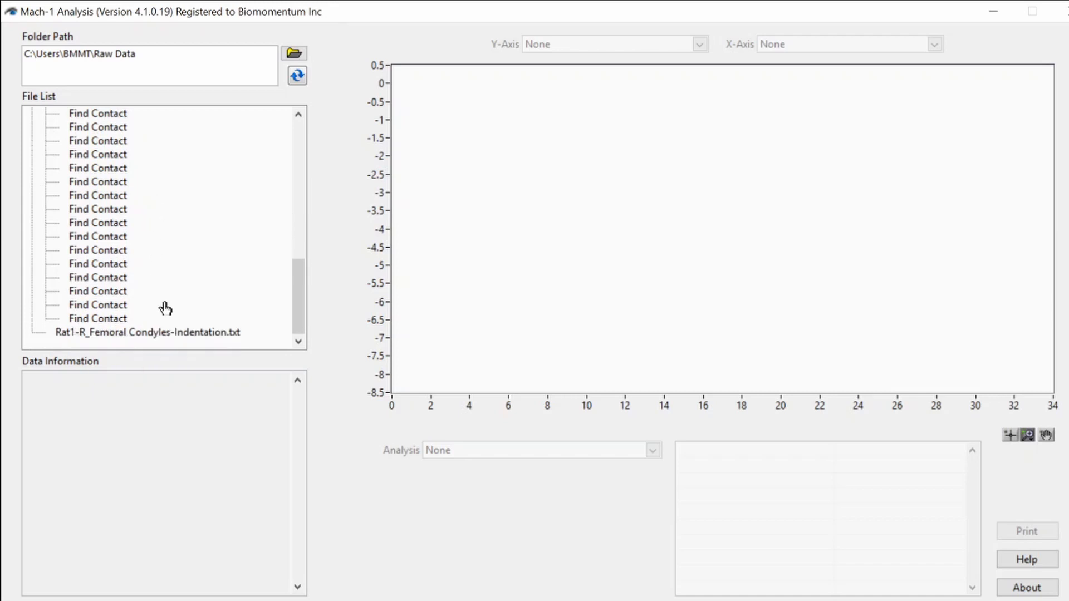
double_click(172, 333)
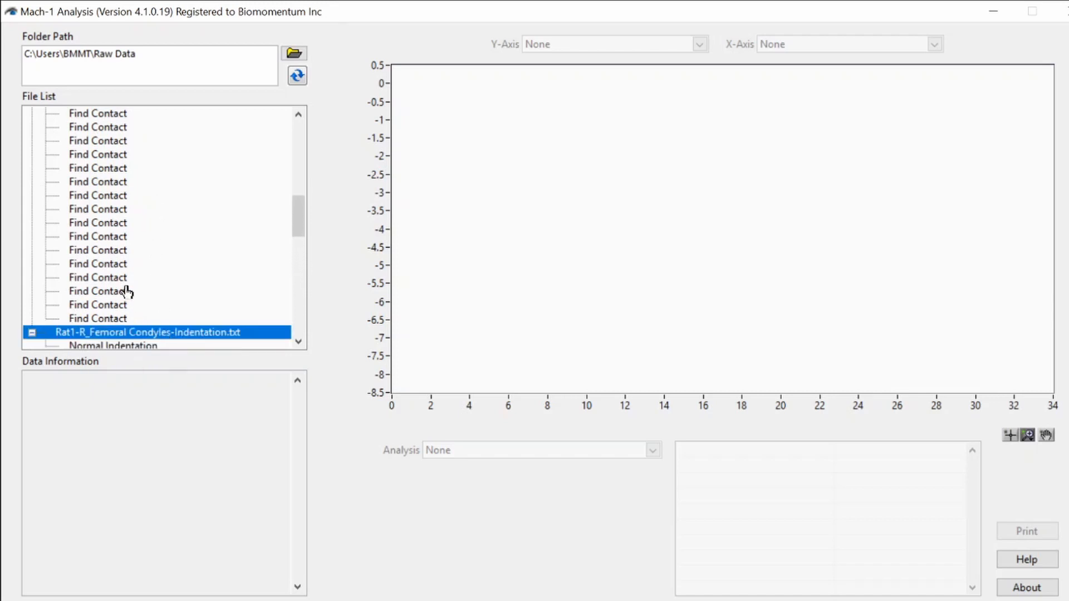
scroll(144, 307, down, 10)
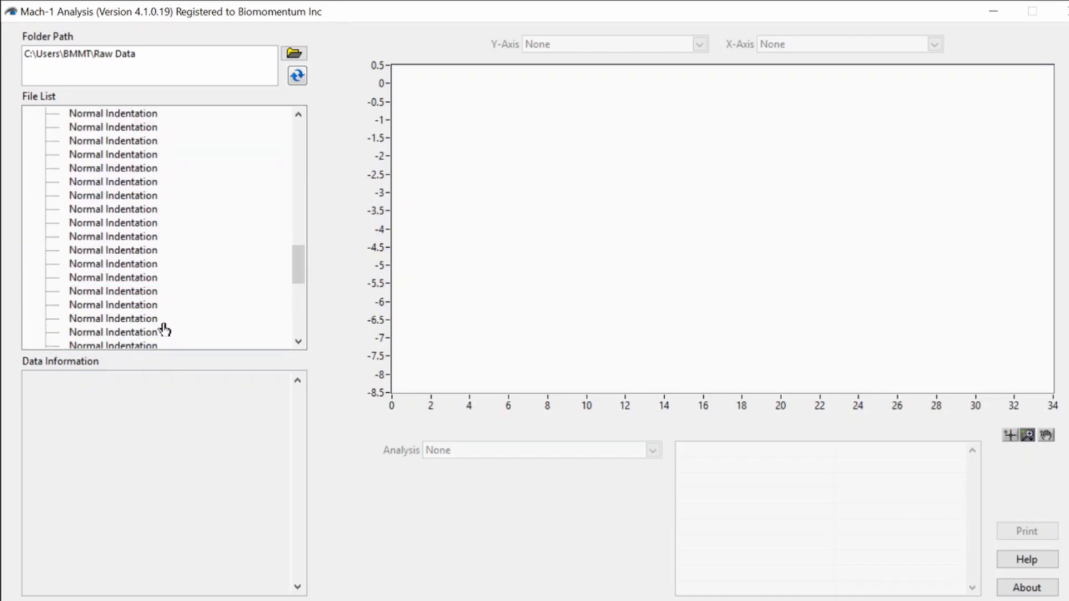
scroll(166, 328, down, 3)
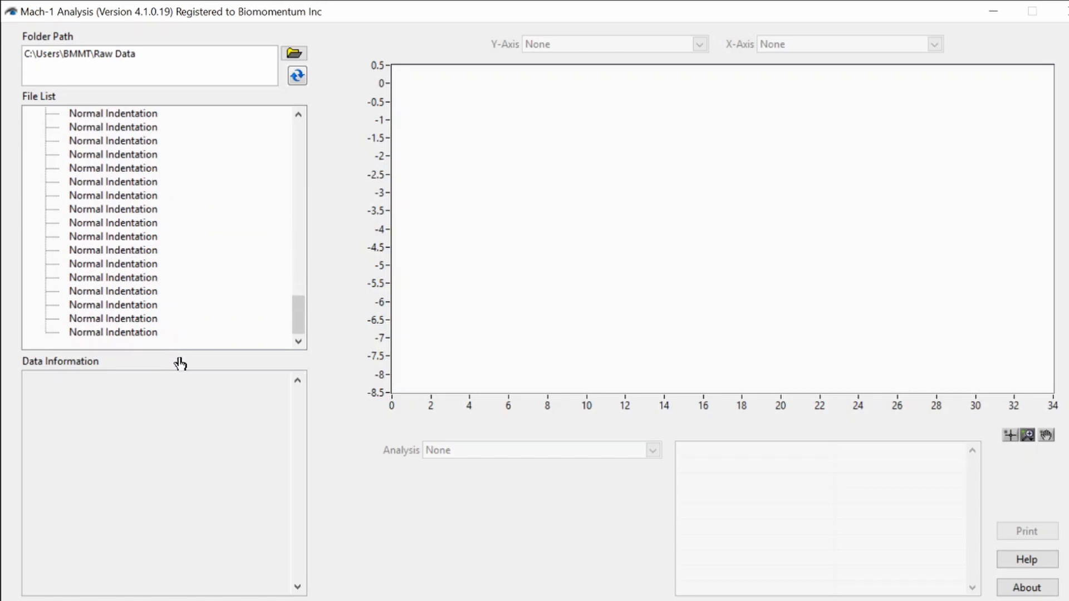
scroll(244, 320, up, 10)
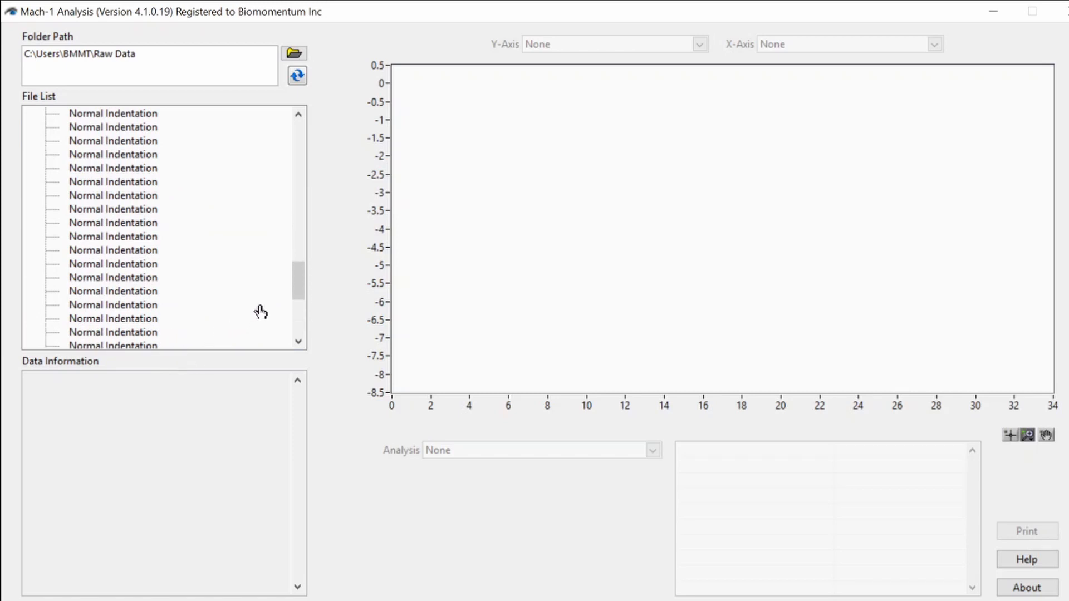
scroll(252, 296, up, 5)
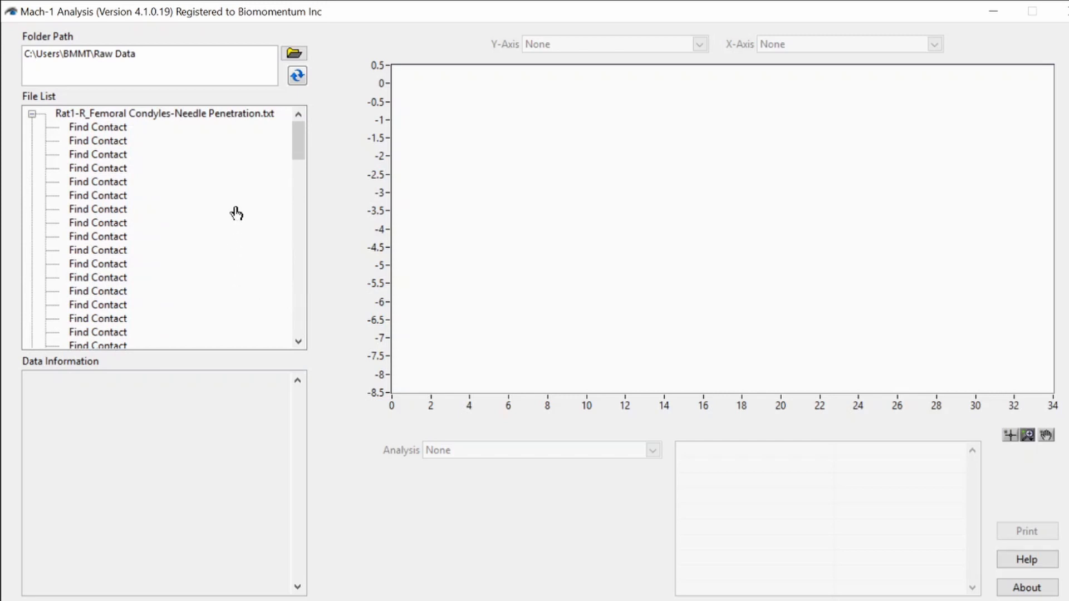
Plot Position (y) against Position (x) for the sixth Find Contact test and compare it with PointID 6 in the Excel mapping file.
click(217, 117)
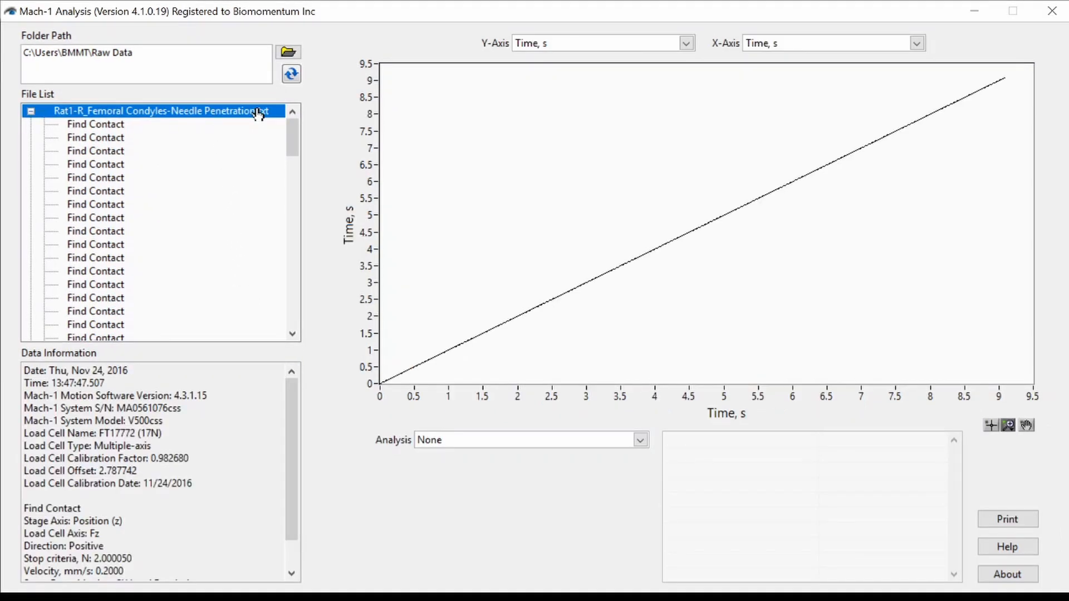
click(129, 196)
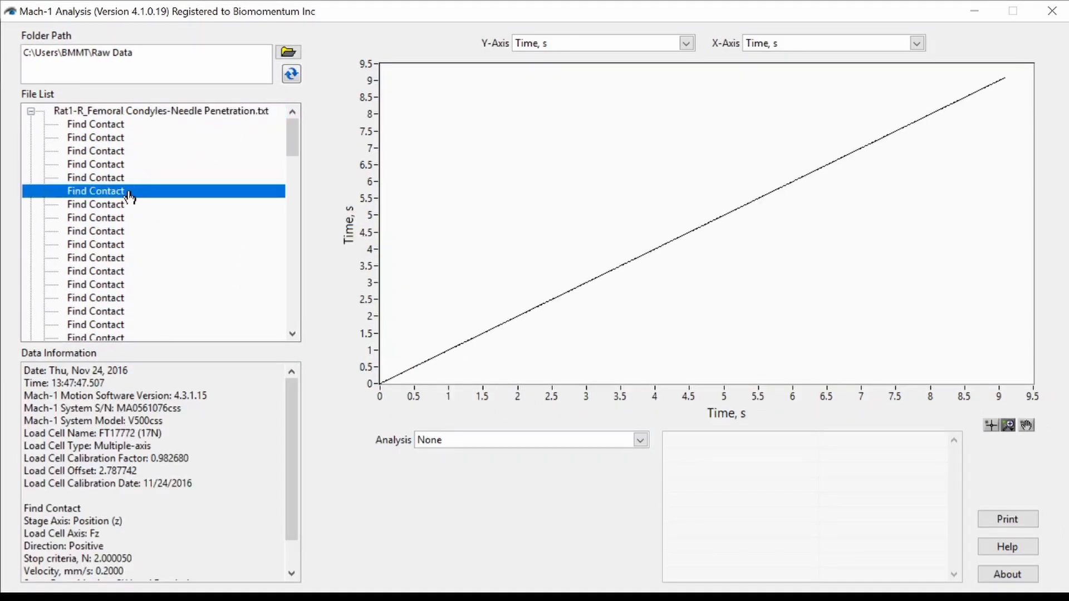
click(687, 43)
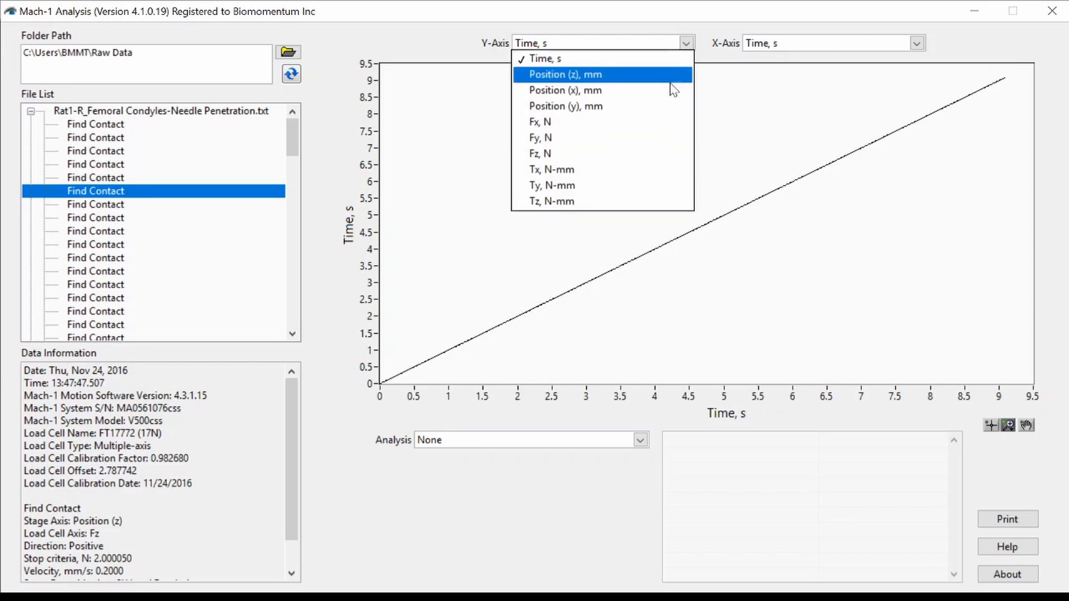
click(668, 107)
click(917, 43)
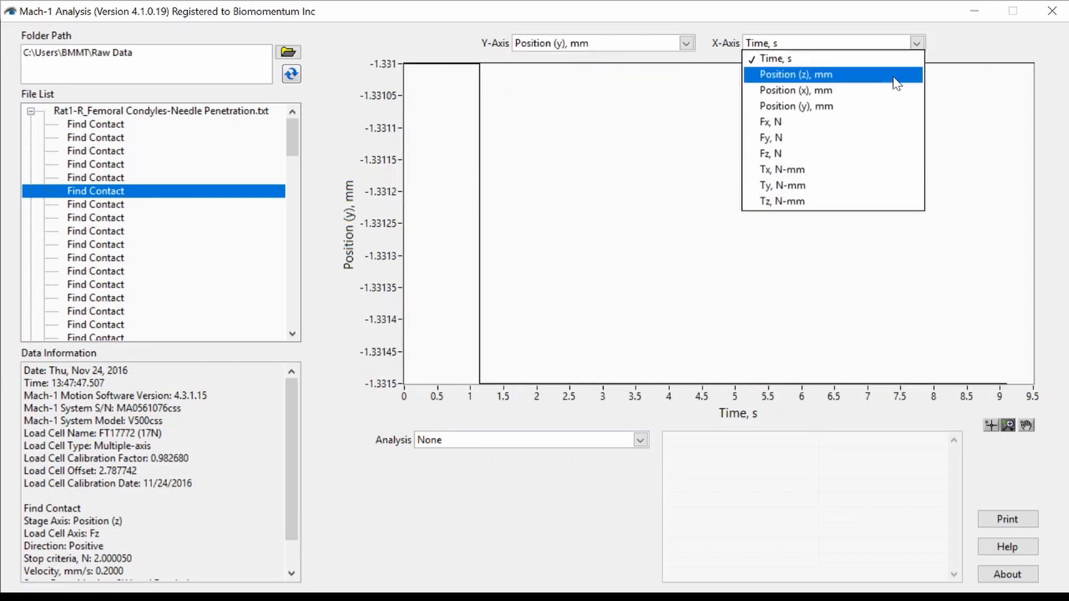
click(890, 79)
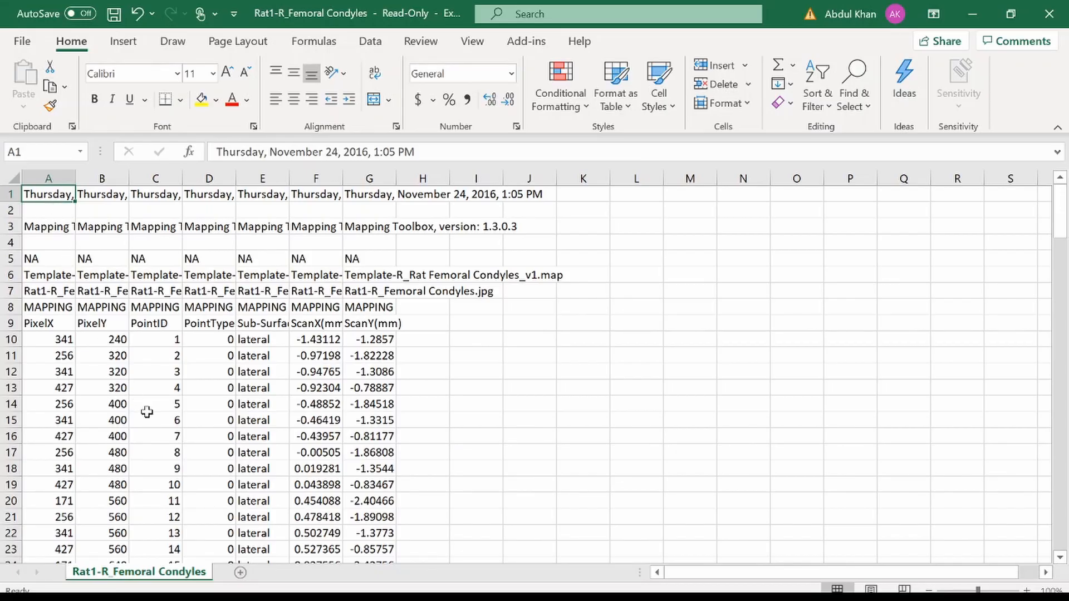
drag(165, 425, 356, 422)
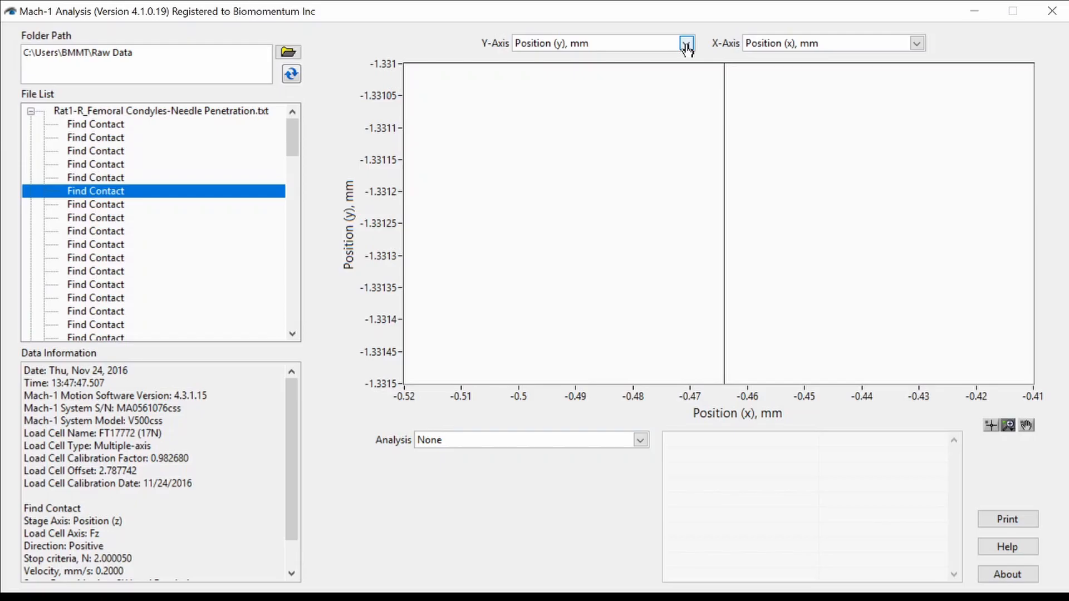
Plot Fz, N against Position (z), mm for the selected Find Contact test.
click(684, 43)
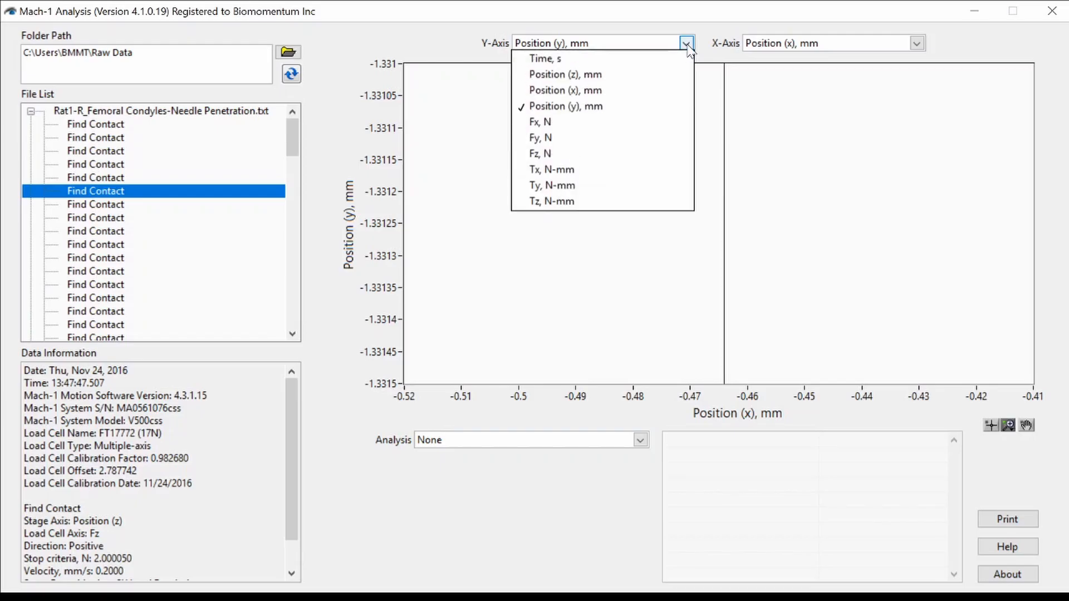
click(671, 156)
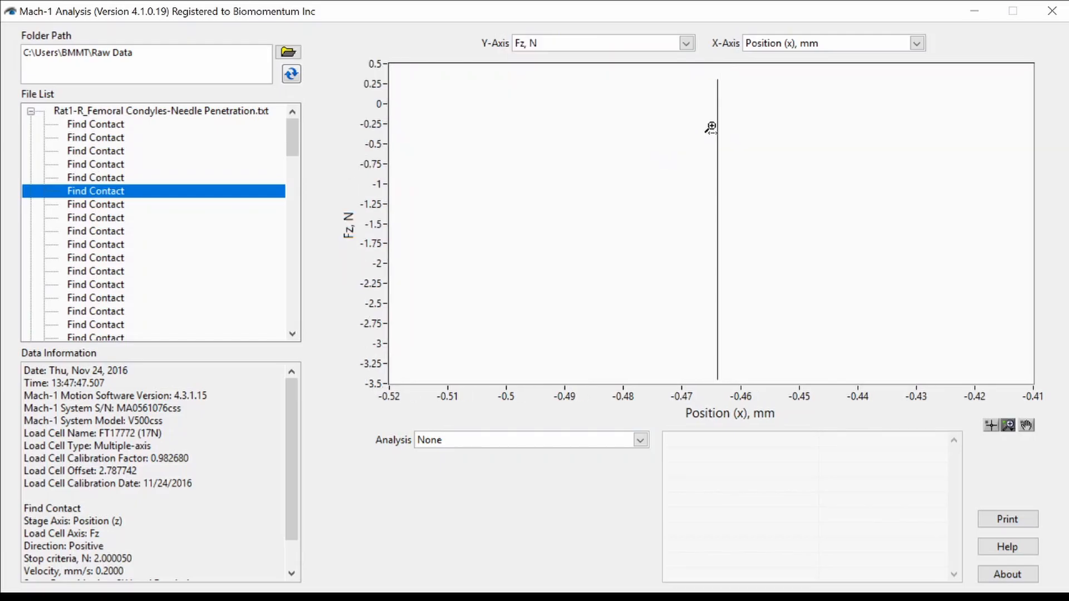
click(916, 45)
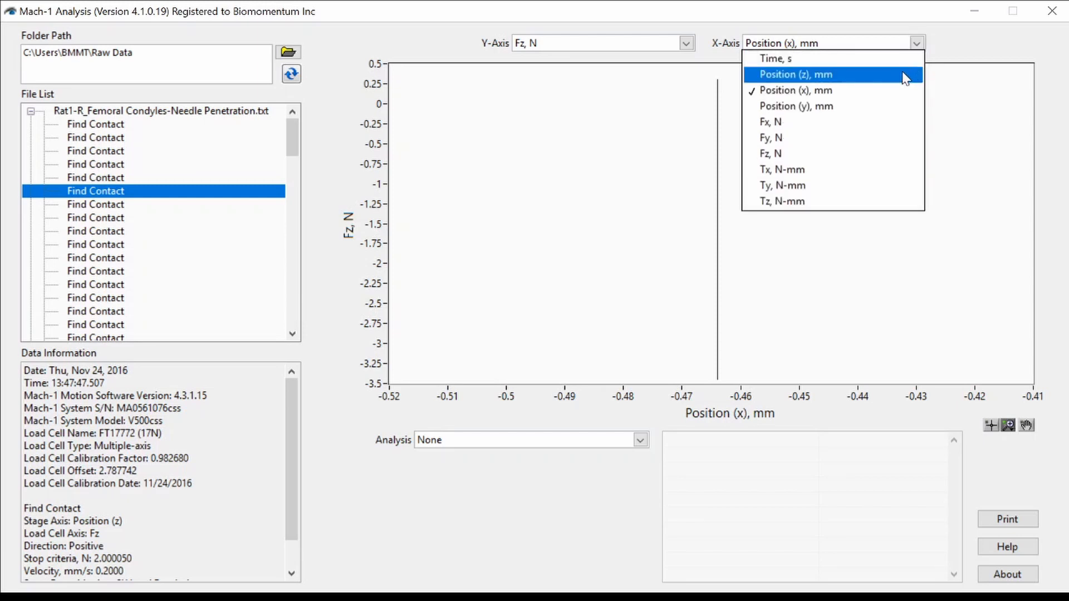
click(796, 74)
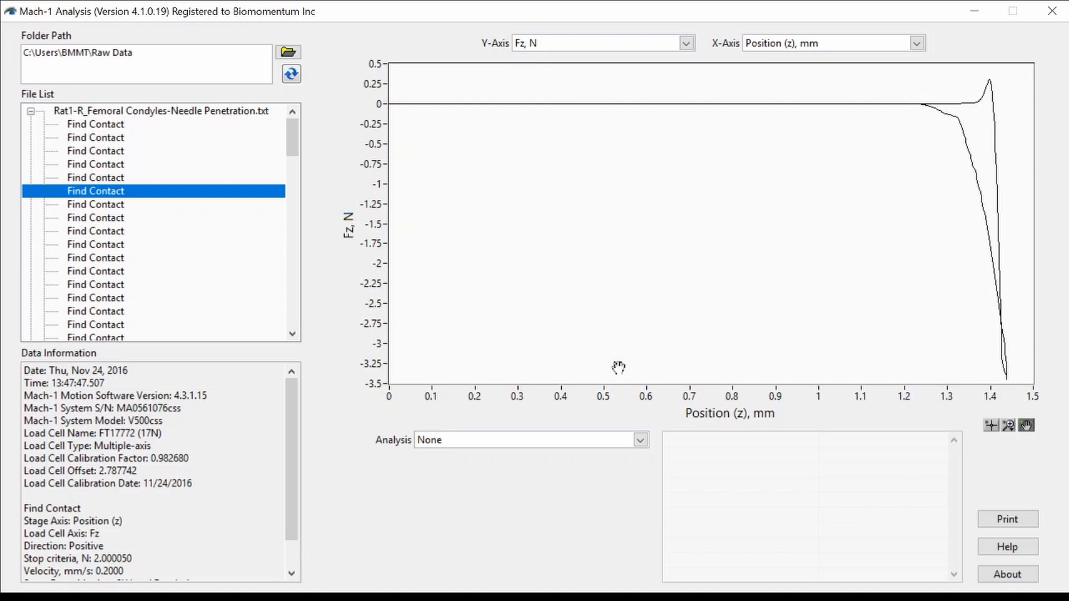
Apply the Cursors analysis and place the two cursors on the force curve at about 1.18 mm and 1.35 mm.
click(640, 440)
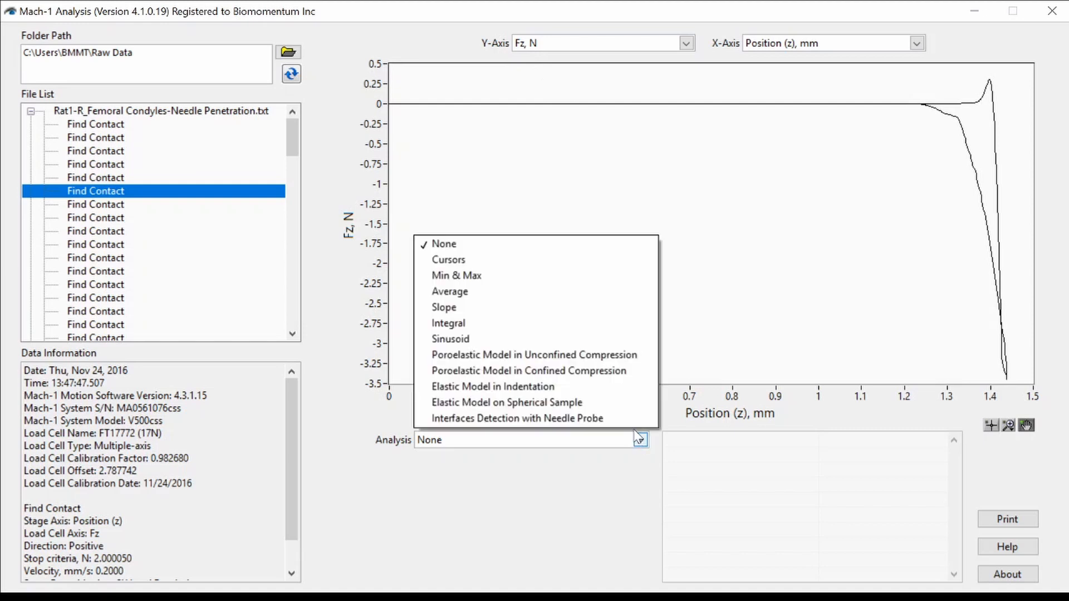
click(590, 265)
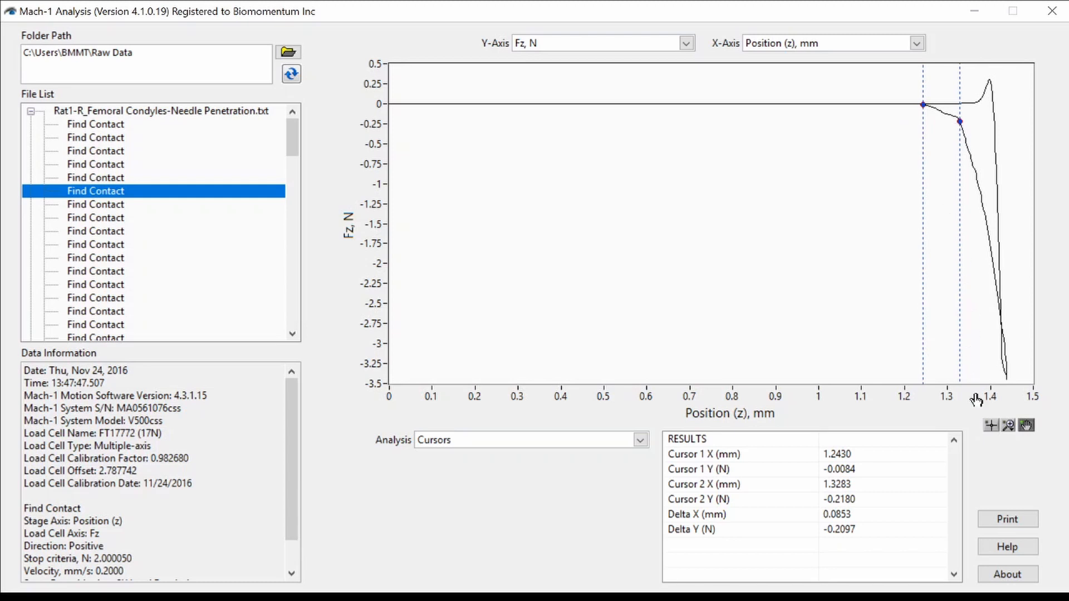
click(991, 425)
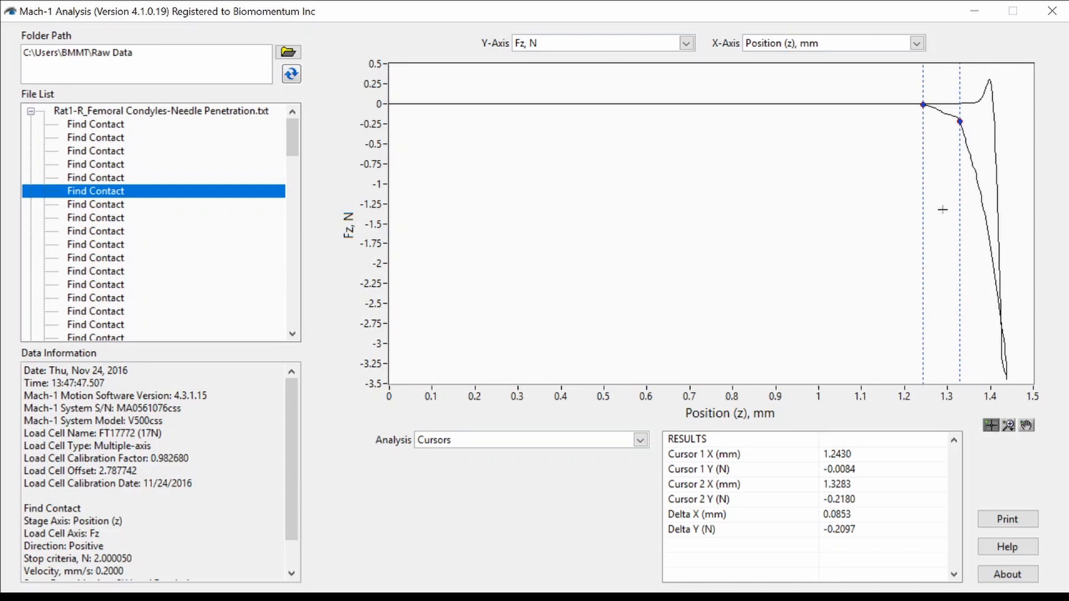
drag(919, 106, 897, 104)
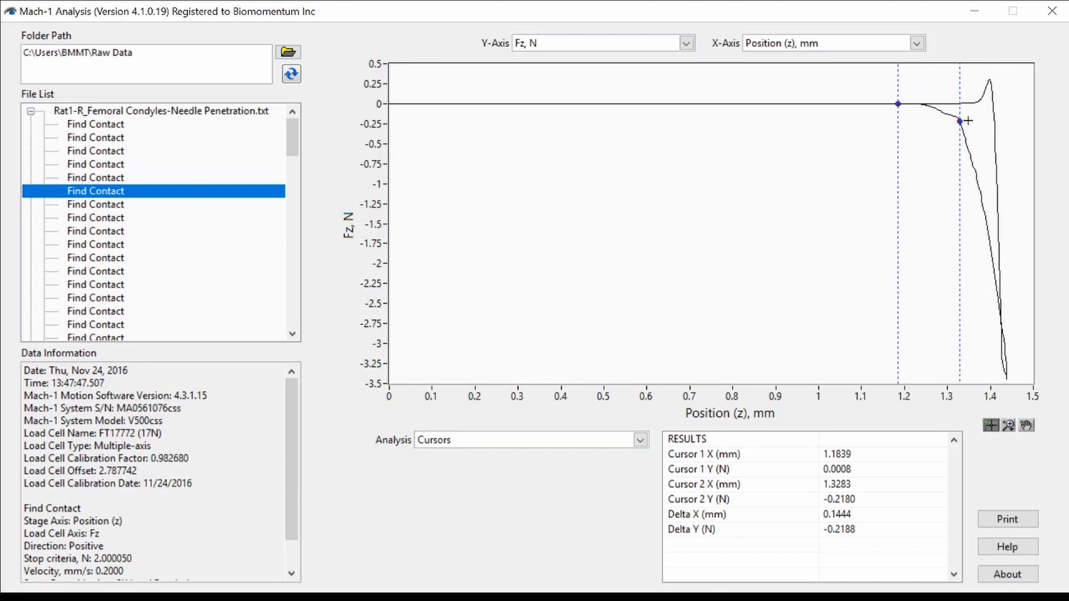
drag(960, 122, 968, 147)
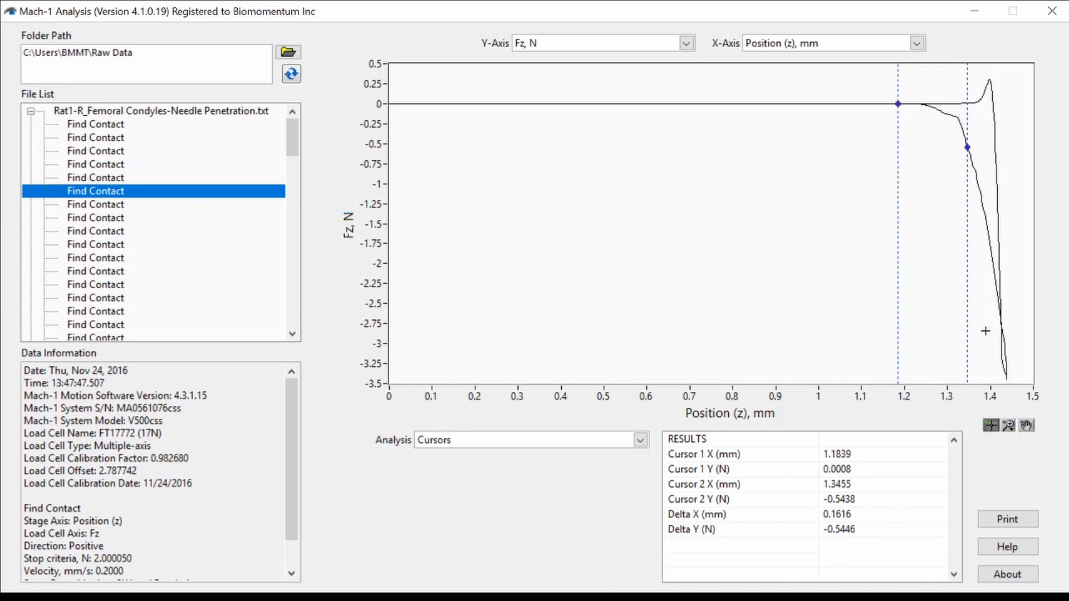
Enlarge the curve's drop and measure Delta X with cursors at the force onset (about 1.24 mm) and the sharp slope change (about 1.33 mm).
click(1008, 426)
click(941, 444)
drag(881, 80, 983, 202)
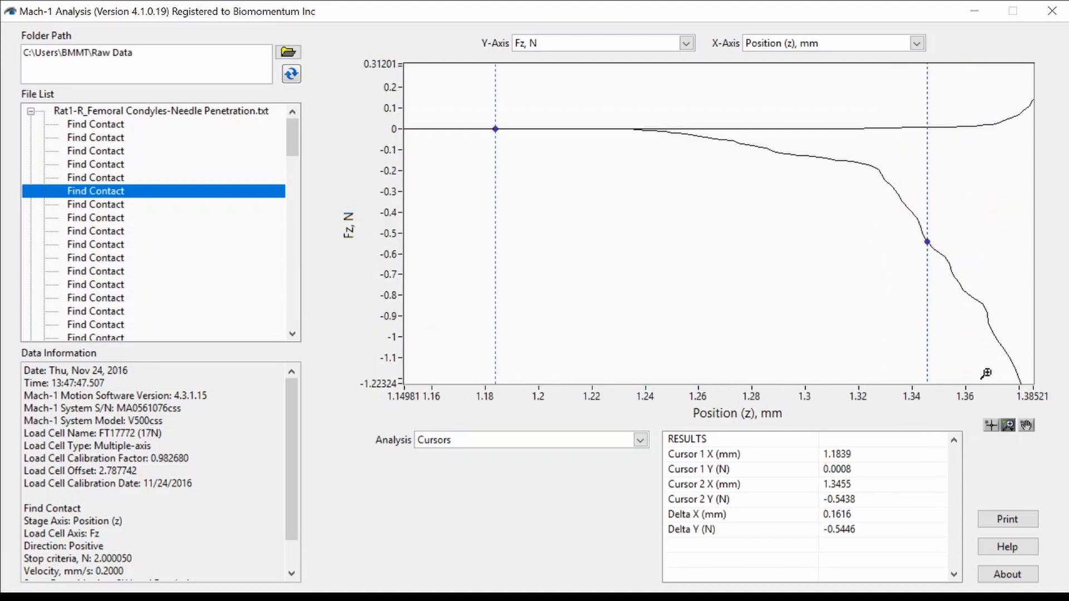
click(991, 425)
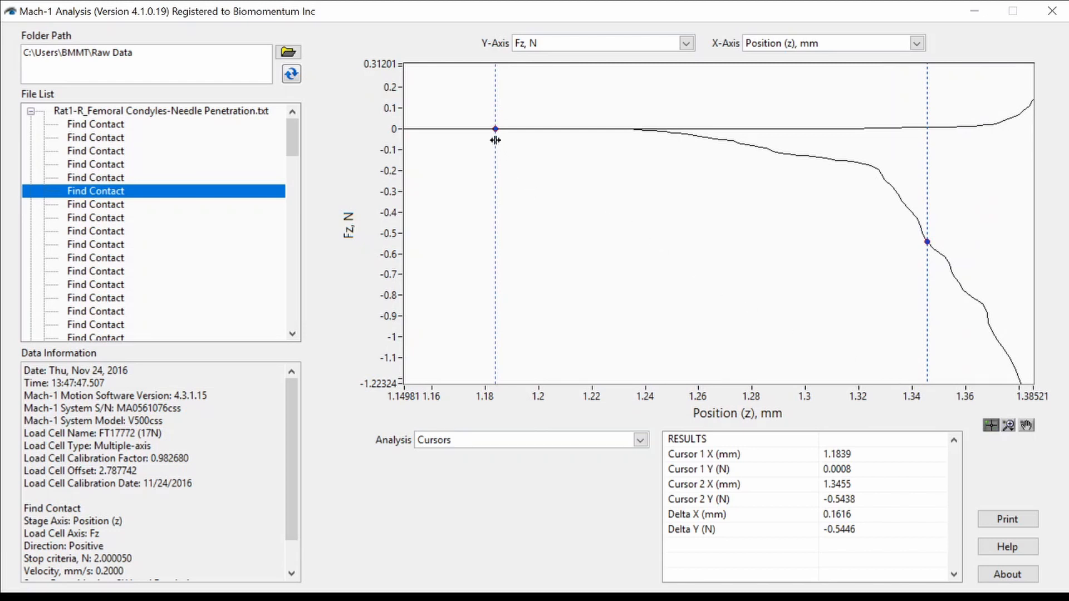
drag(495, 141, 646, 160)
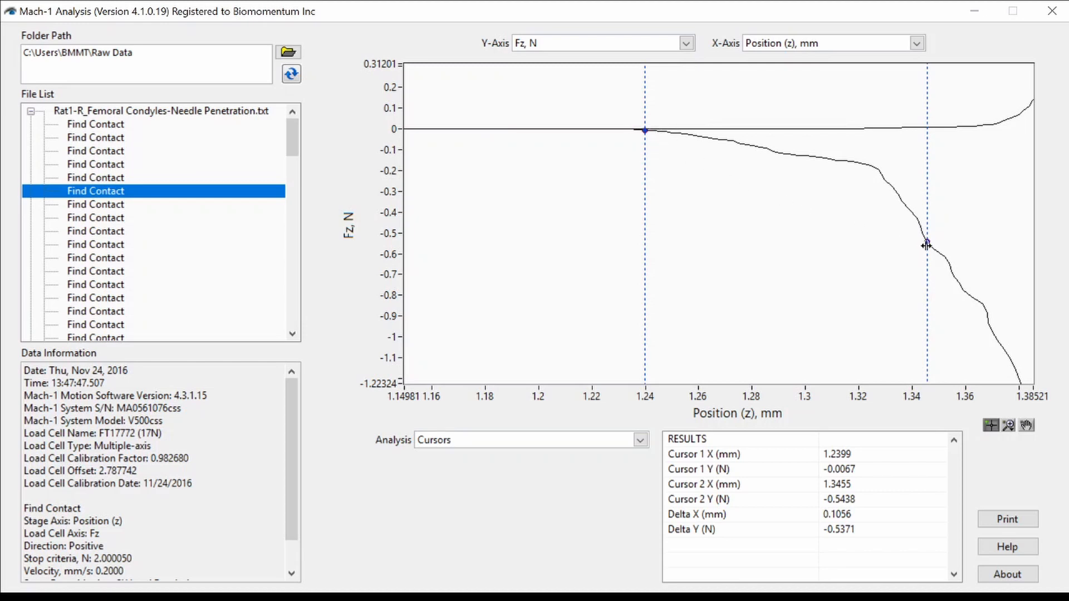
mouse_move(926, 245)
mouse_down()
mouse_move(884, 168)
mouse_move(878, 175)
mouse_up()
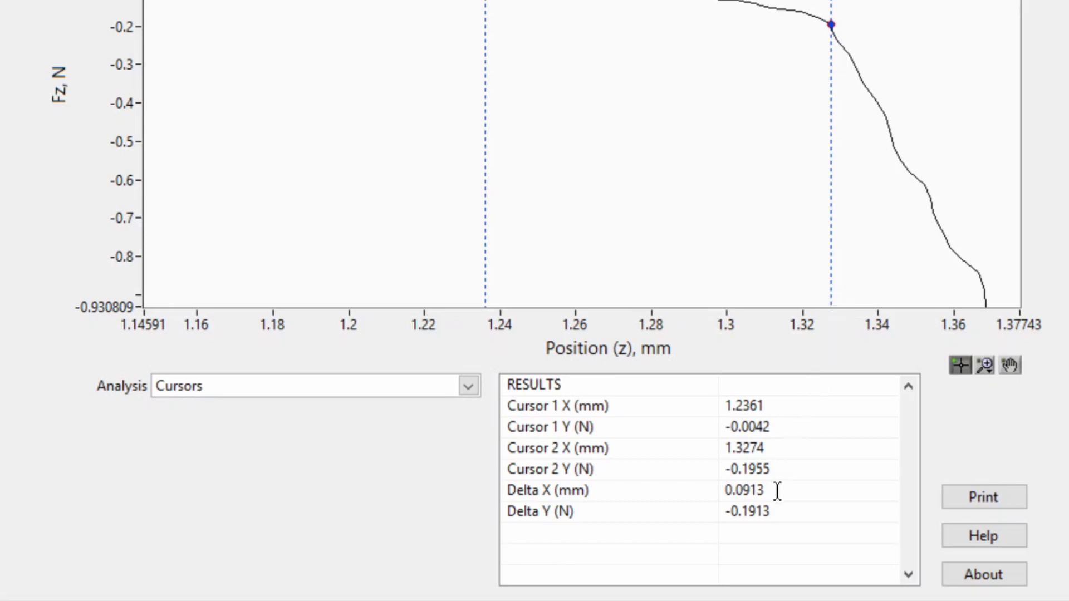
drag(777, 491, 719, 492)
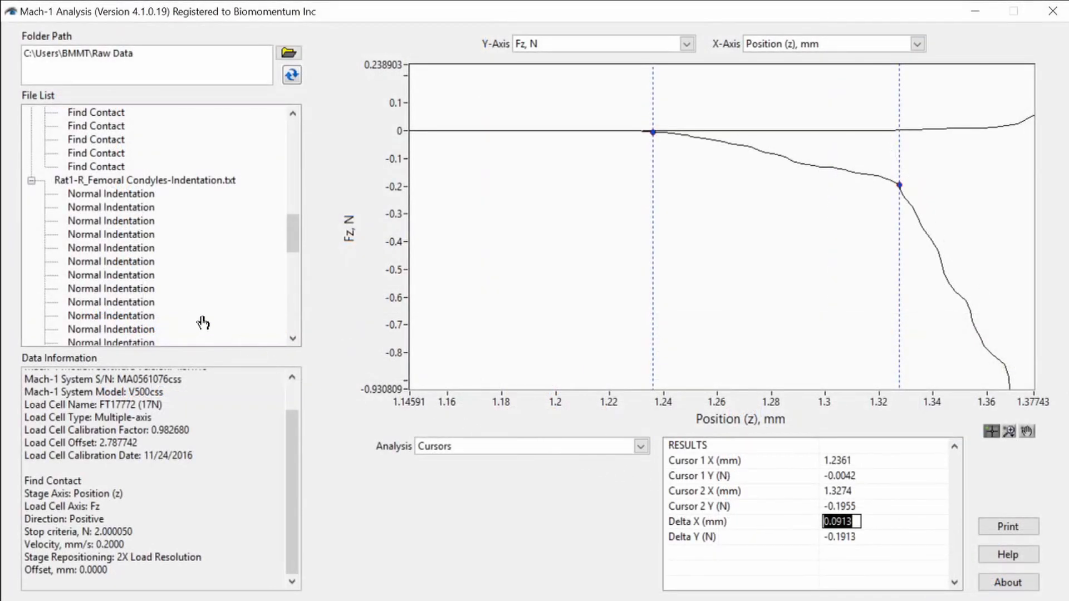
Open the sixth Normal Indentation test to read its surface angle from the z-axis, and reread the needle test's Delta X.
click(151, 262)
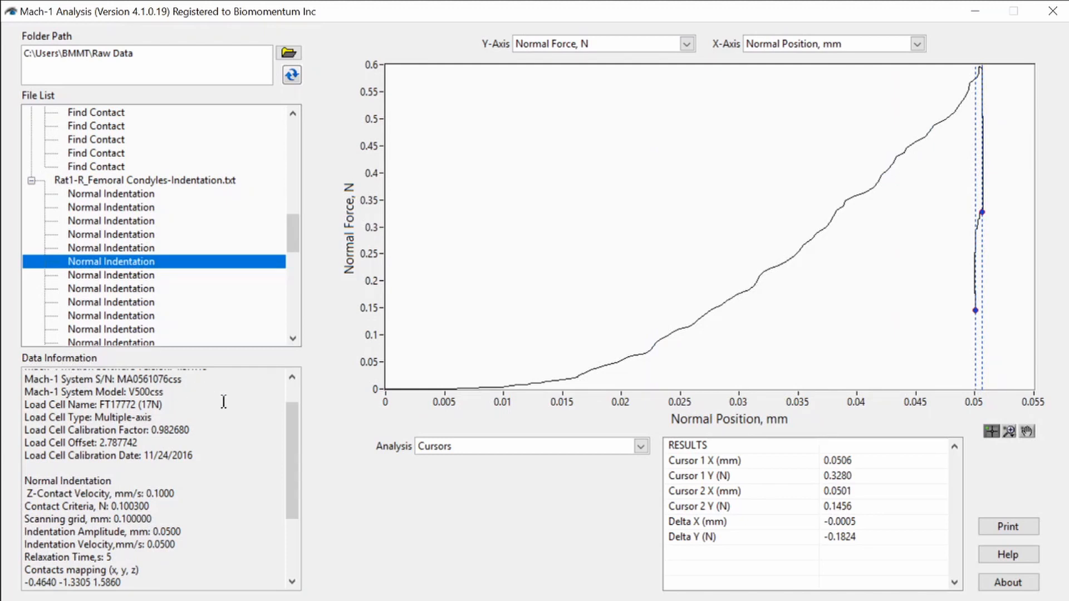
drag(289, 443, 290, 553)
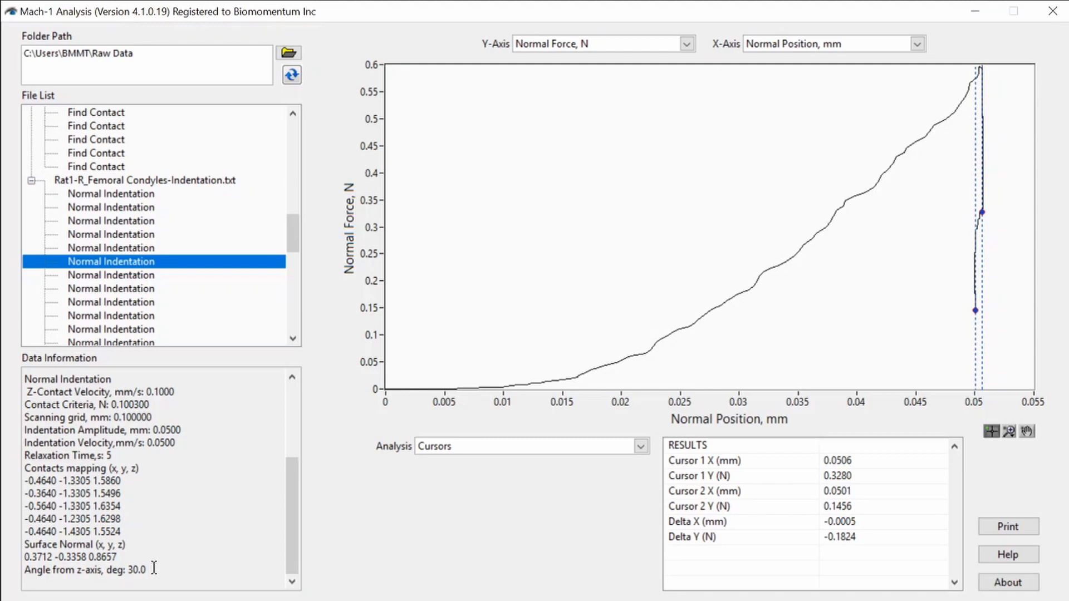
drag(149, 569, 177, 552)
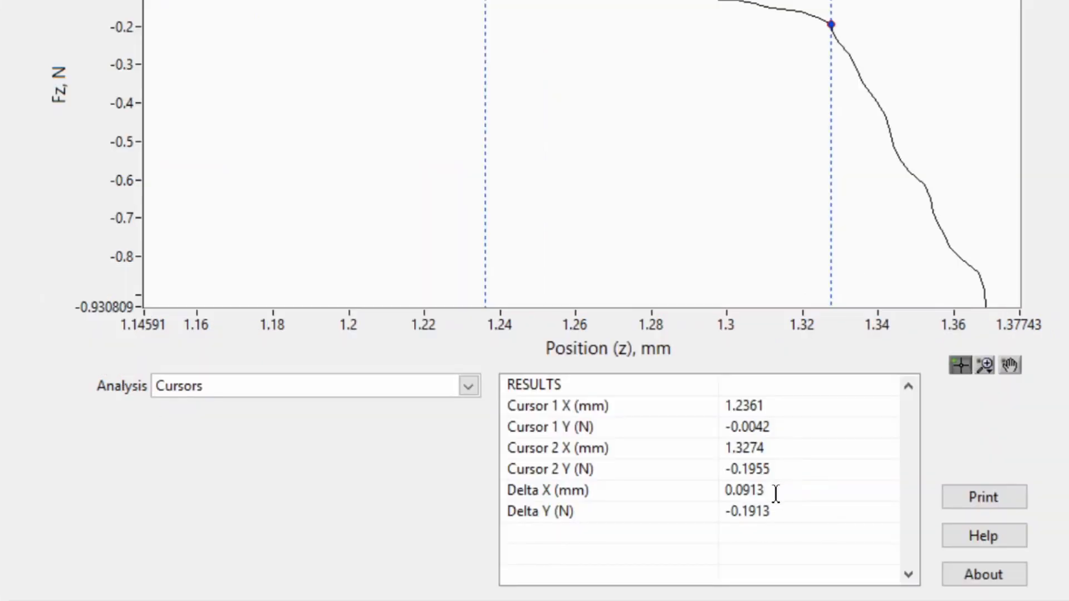
drag(776, 494, 720, 493)
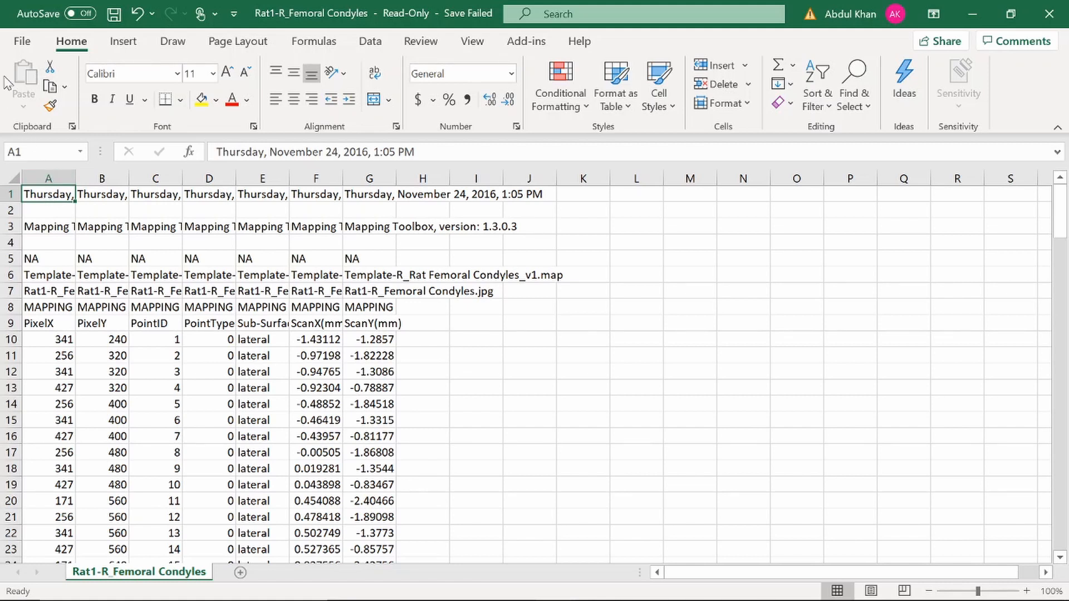
Save a copy of the mapping file in Raw Data as tab-delimited text, adding _Results to the end of its name.
click(14, 43)
click(90, 266)
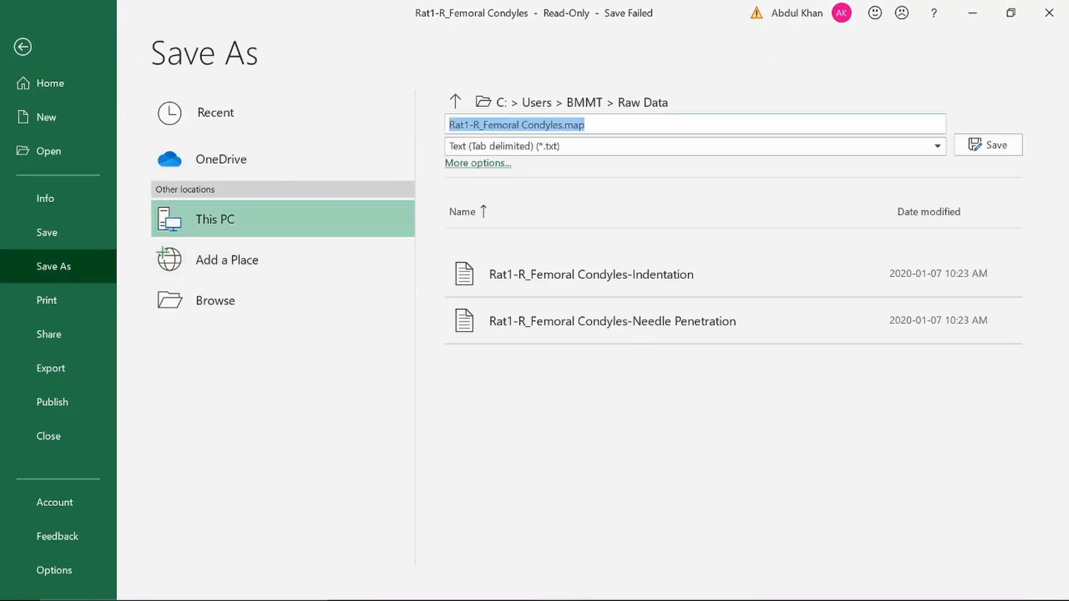
click(562, 125)
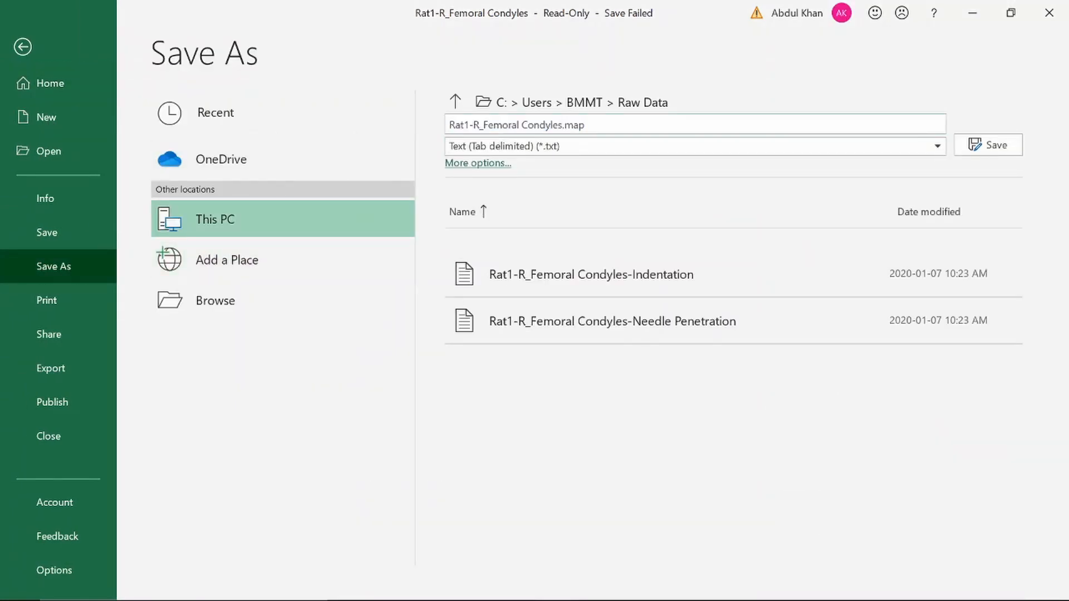
text(_Results)
click(966, 144)
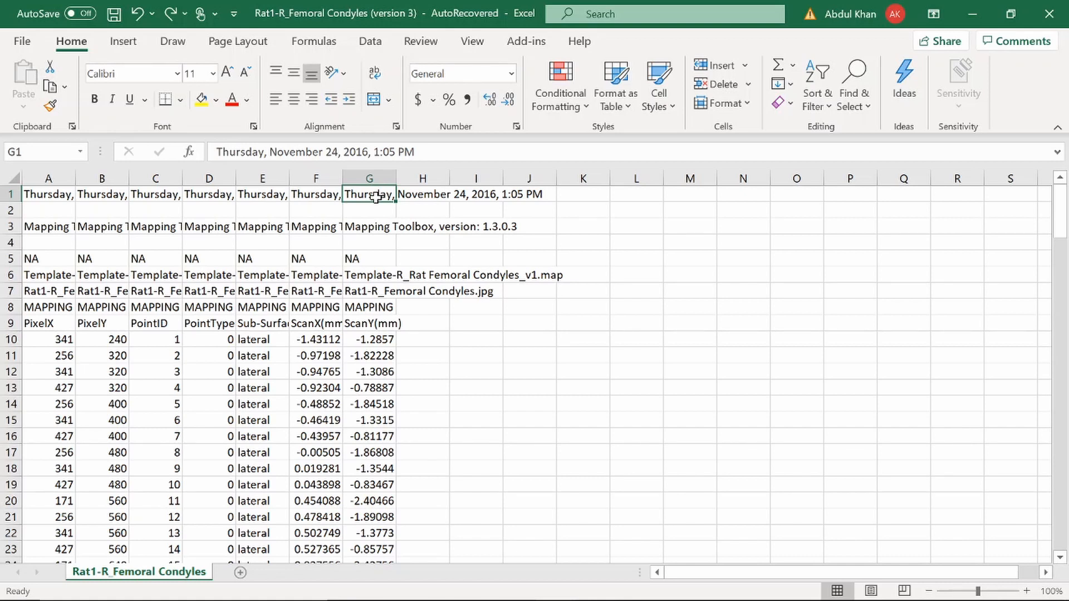
Extend column G's header block, rows 1 to 9, across columns H to J and label row 9 tz(mm), angle(deg) and tn(mm).
drag(376, 196, 532, 325)
click(435, 323)
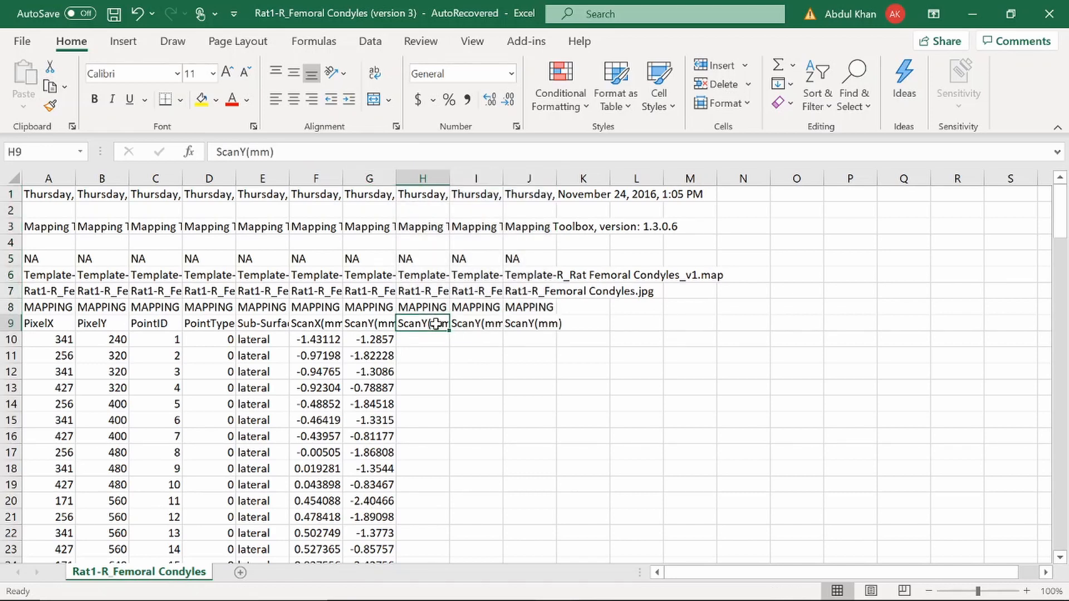
text(tz(mm))
key(Tab)
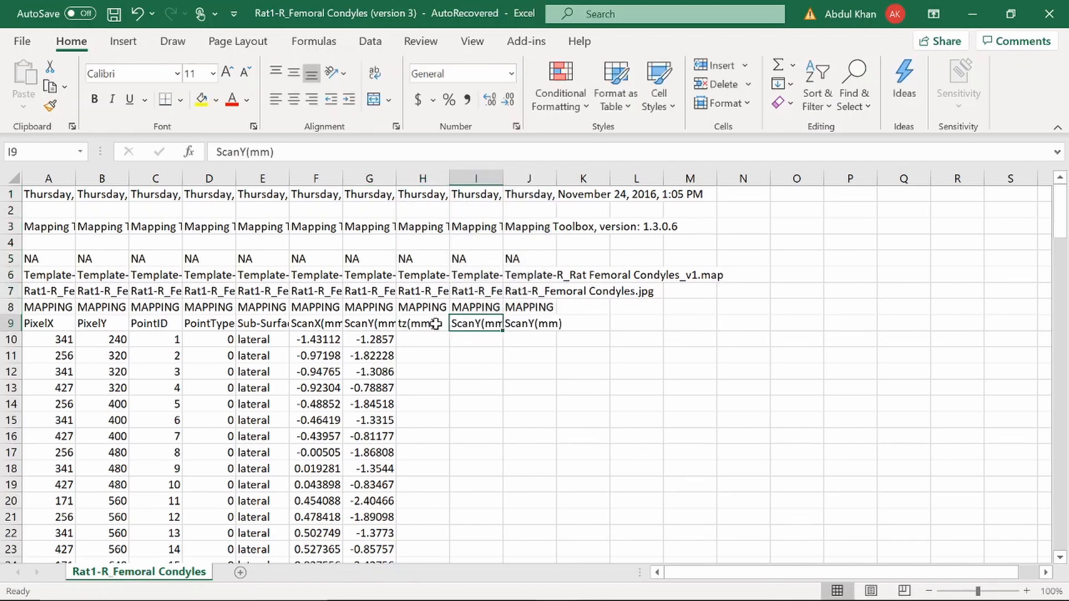
text(angle(deg)
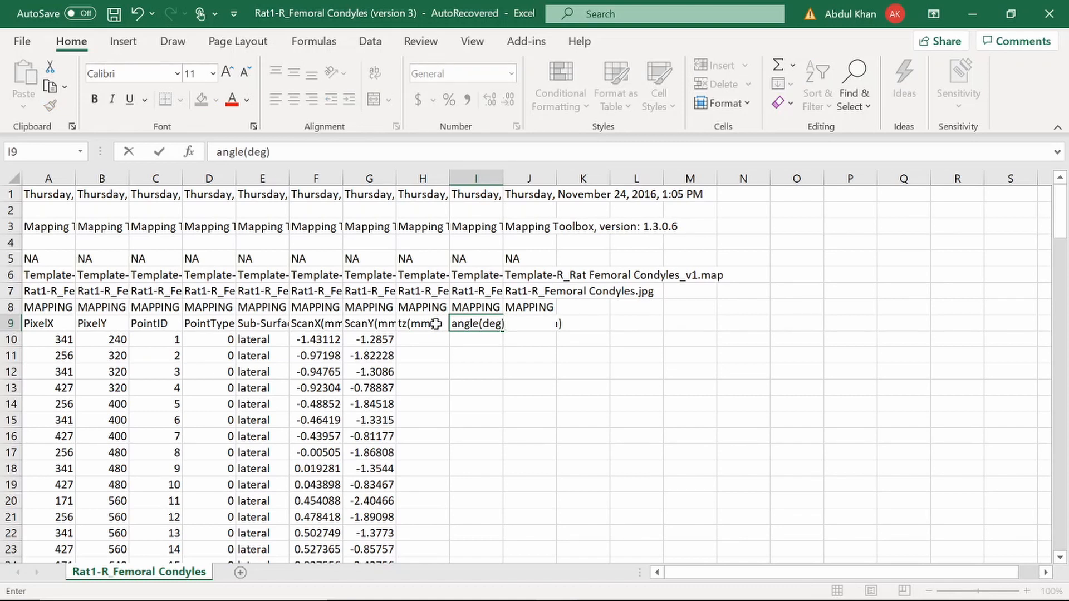
key(Tab)
text(tn(mm))
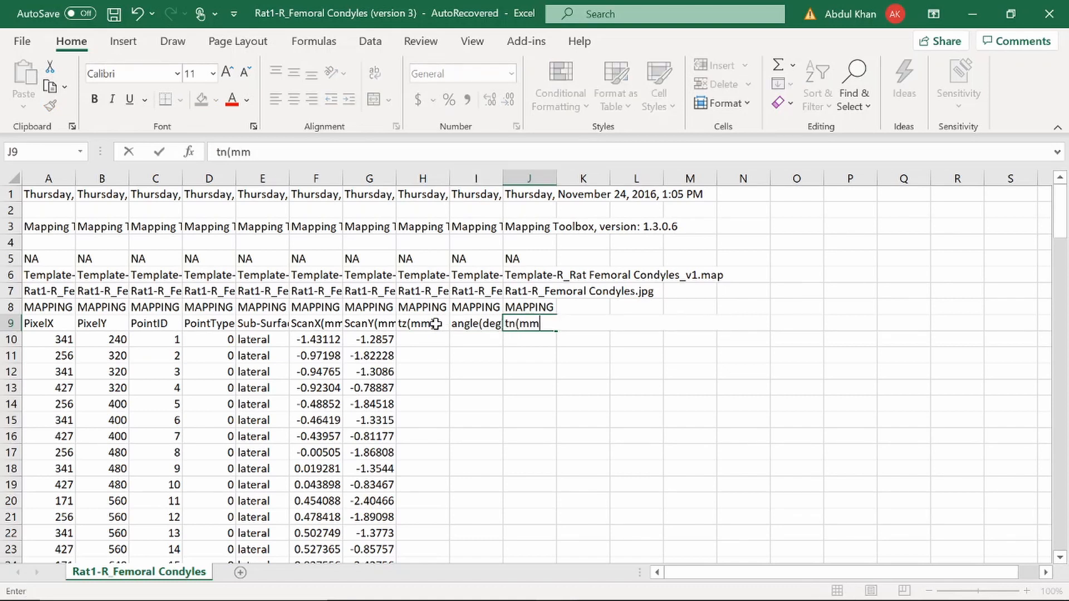
key(ctrl+Return)
key(Tab)
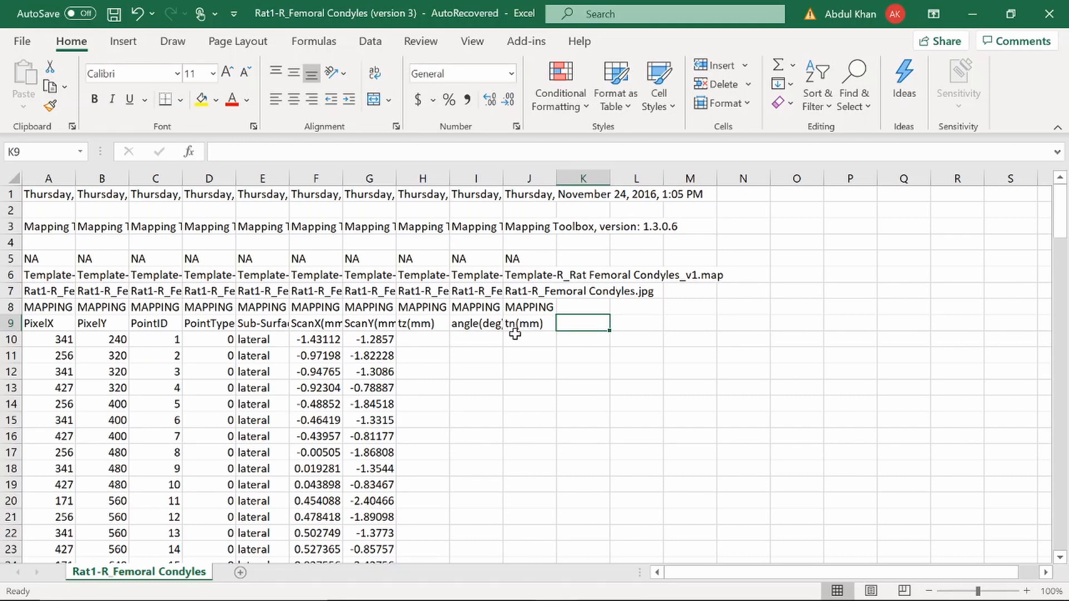
Replace the row 8 heading of the three new columns H, I and J with Results.
click(441, 307)
text(Results)
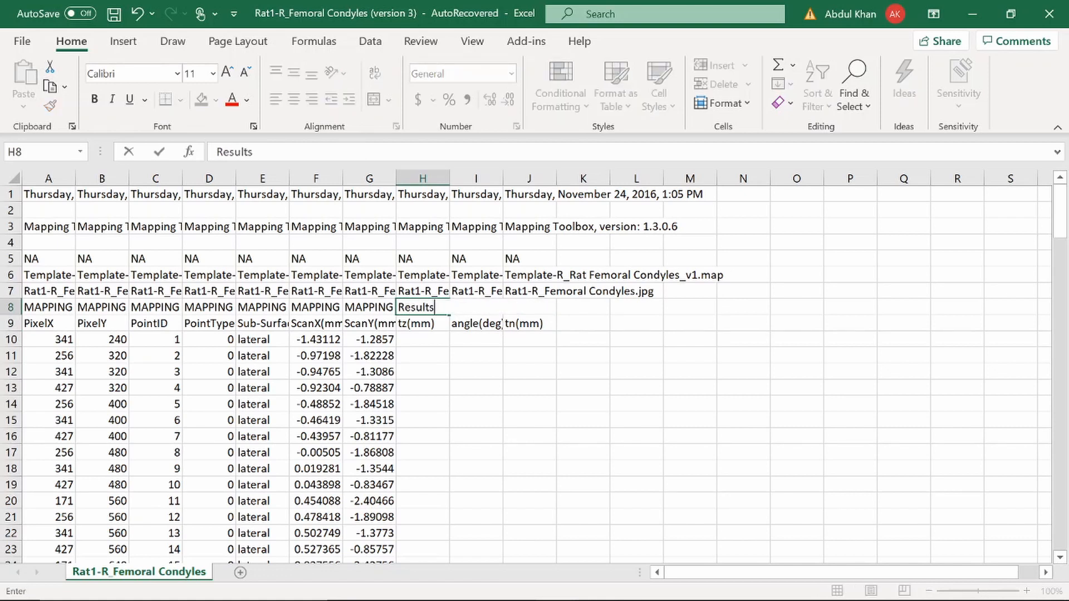
key(Tab)
text(Results)
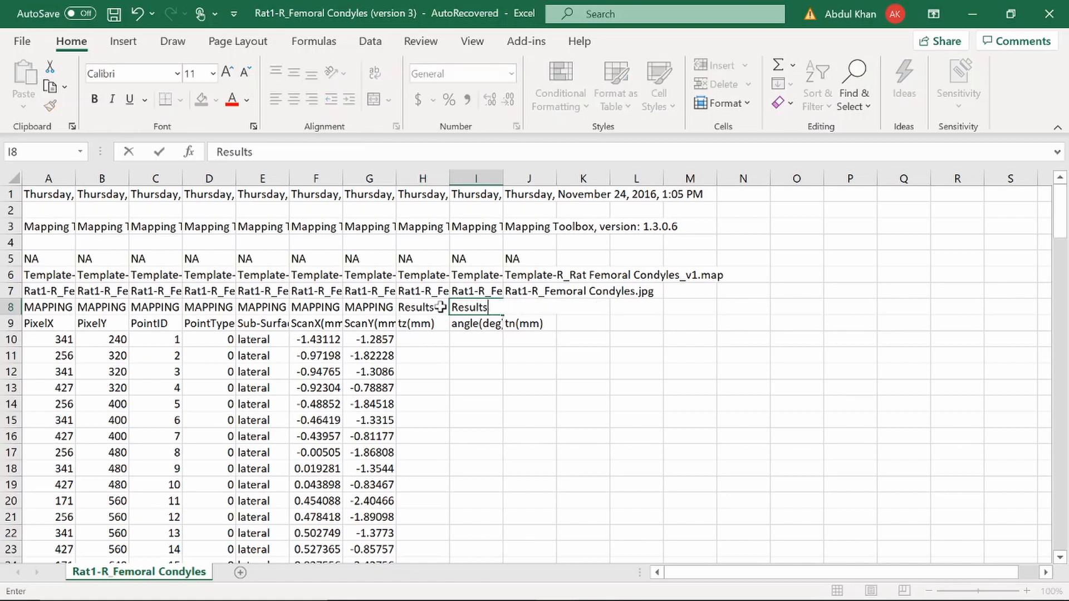
key(Tab)
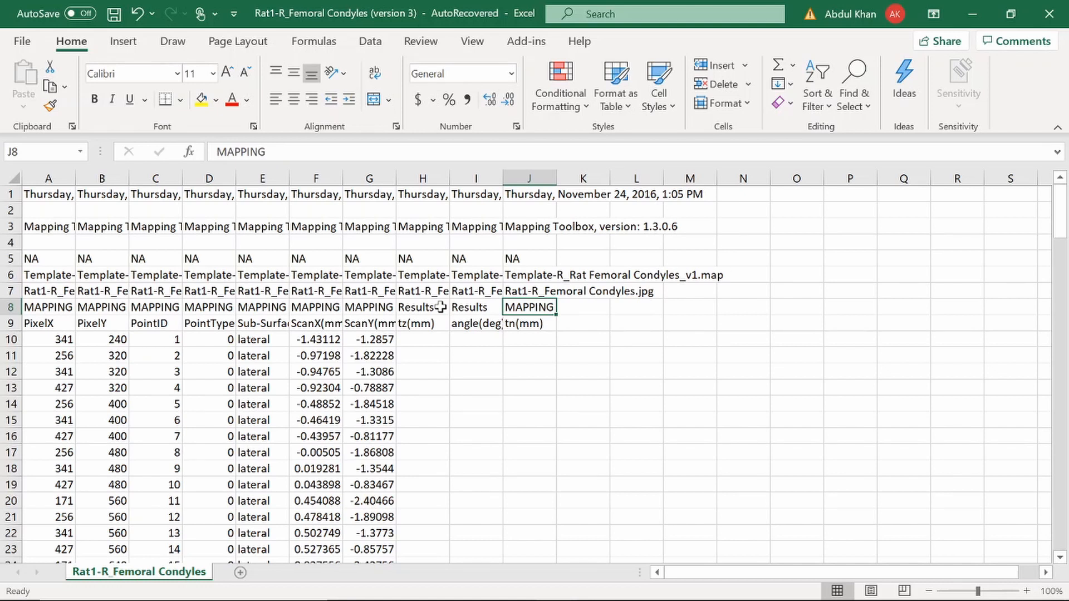
text(Results)
key(Tab)
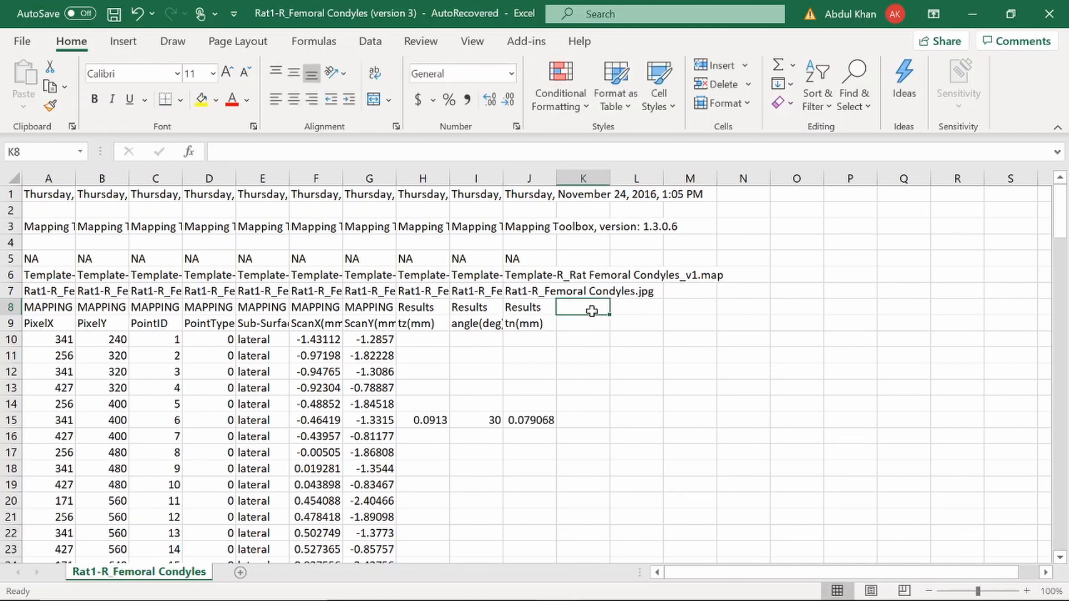
Examine the tz, angle and tn cells for PointID 6, including the tn formula, and look over the rows of the remaining PointIDs.
click(437, 419)
click(490, 423)
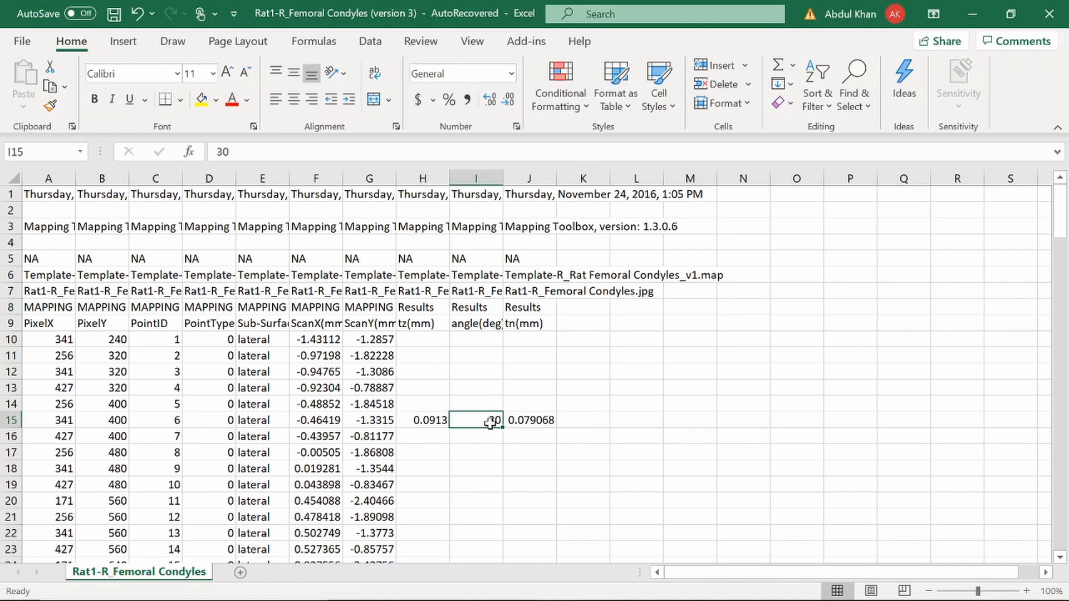
click(529, 421)
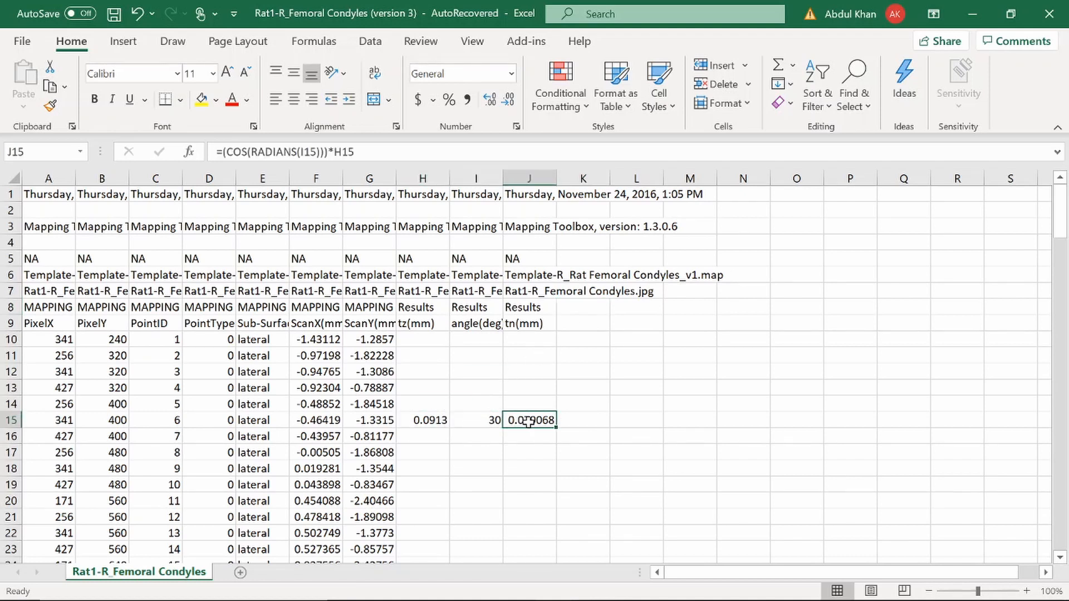
double_click(529, 421)
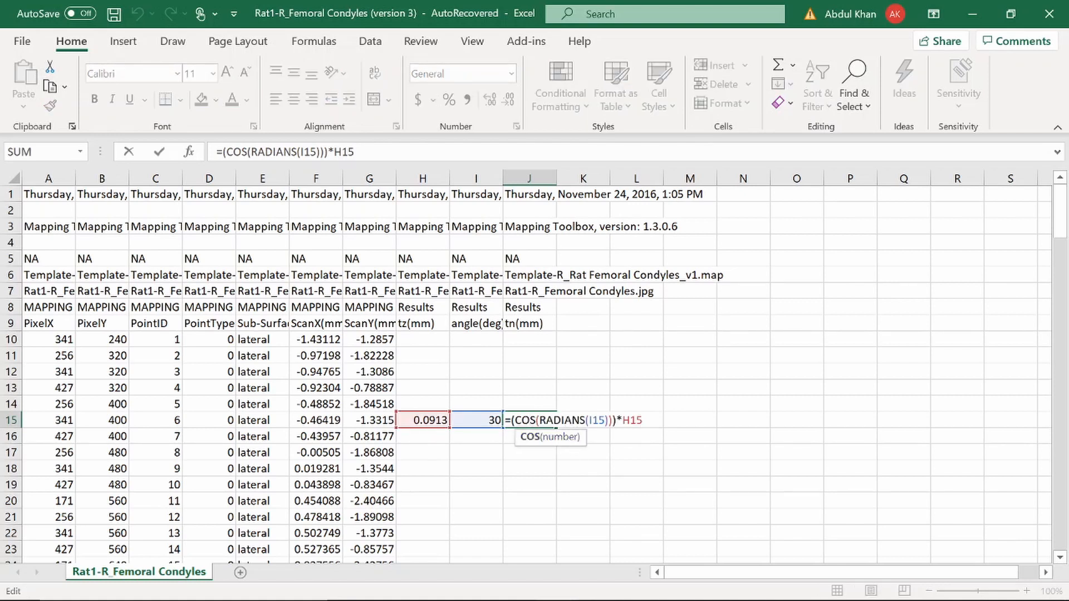
click(598, 421)
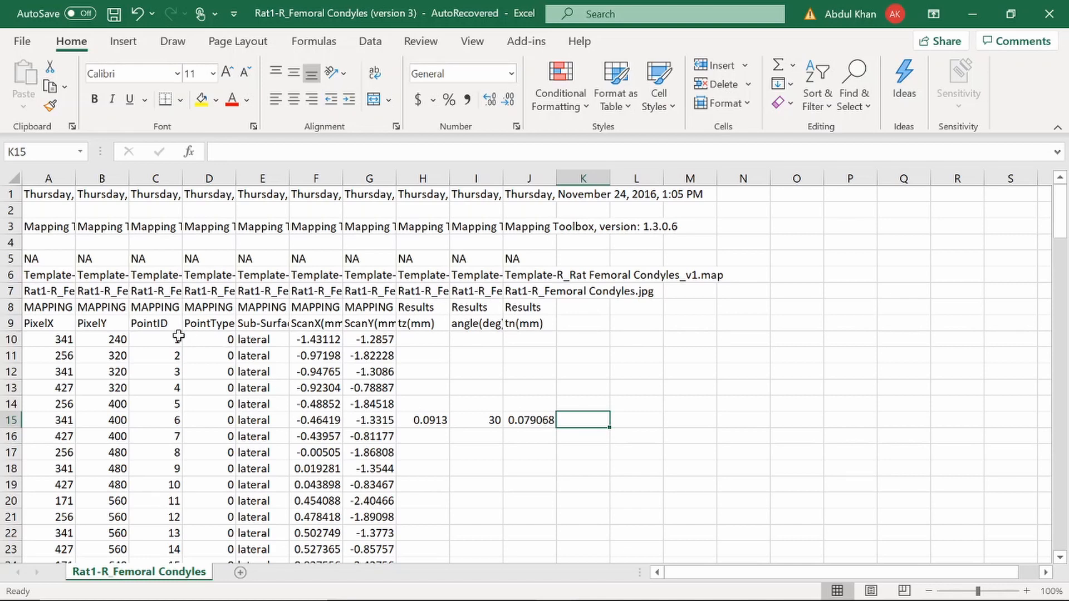
drag(177, 339, 250, 543)
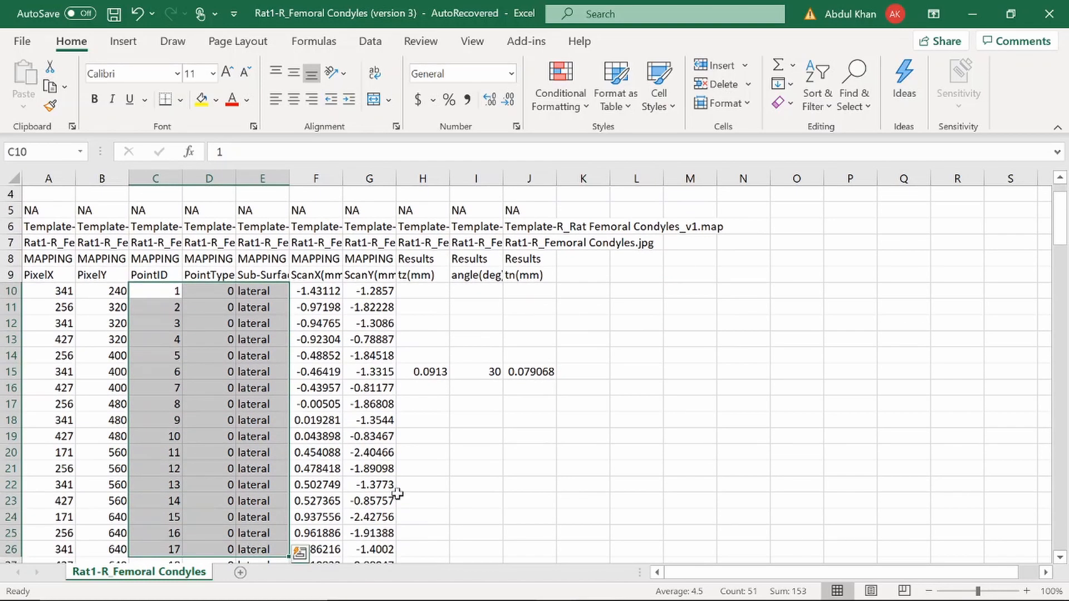
click(460, 483)
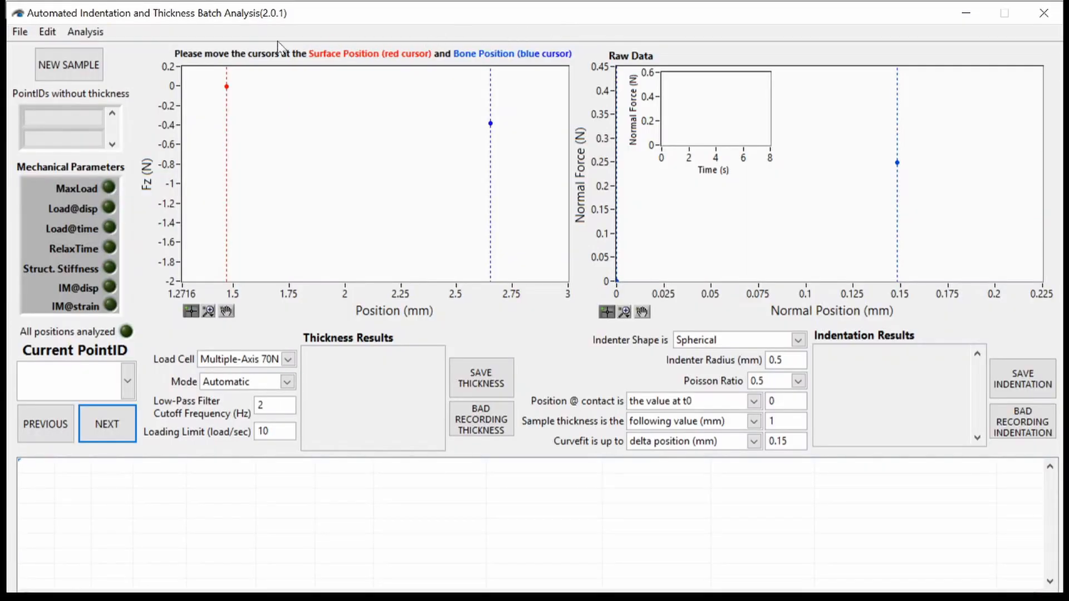